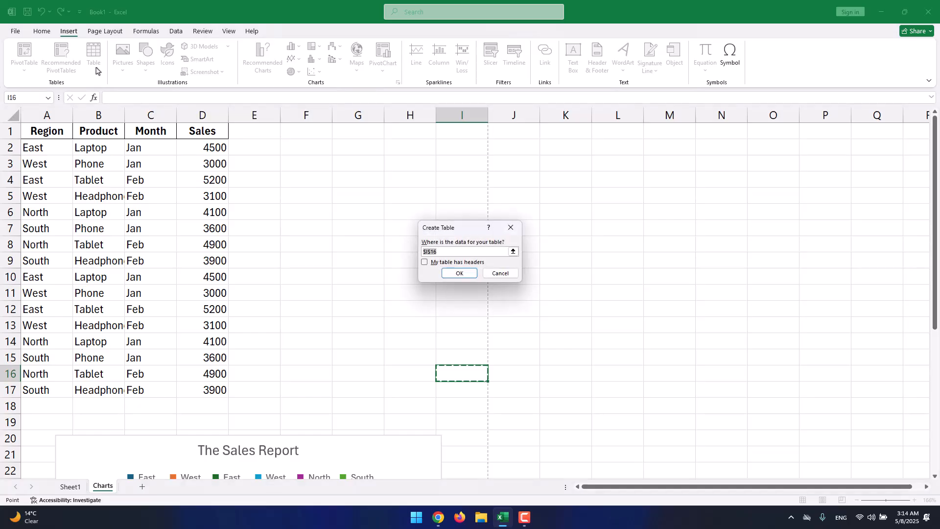
Cancel the table creation, open Excel_PivotTable_Data.xlsx from the Documents folder, and enable editing
left_click(496, 270)
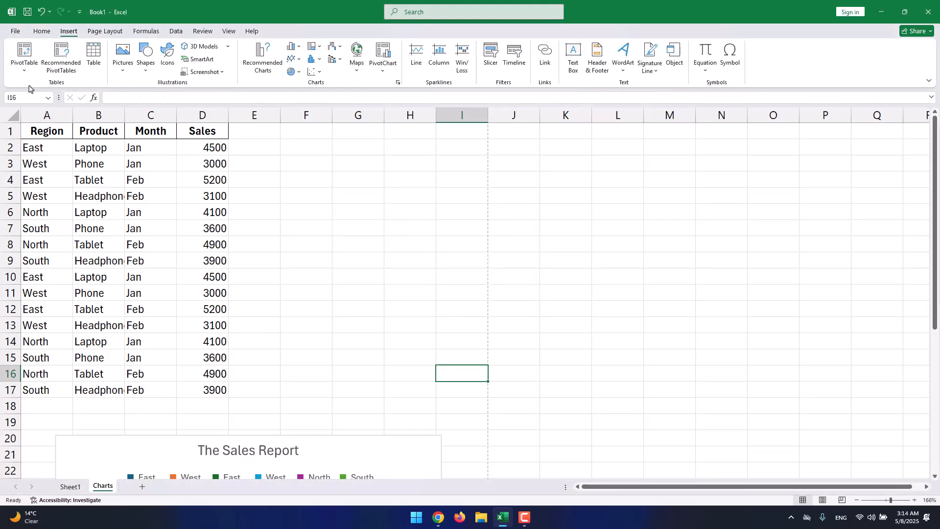
left_click(15, 30)
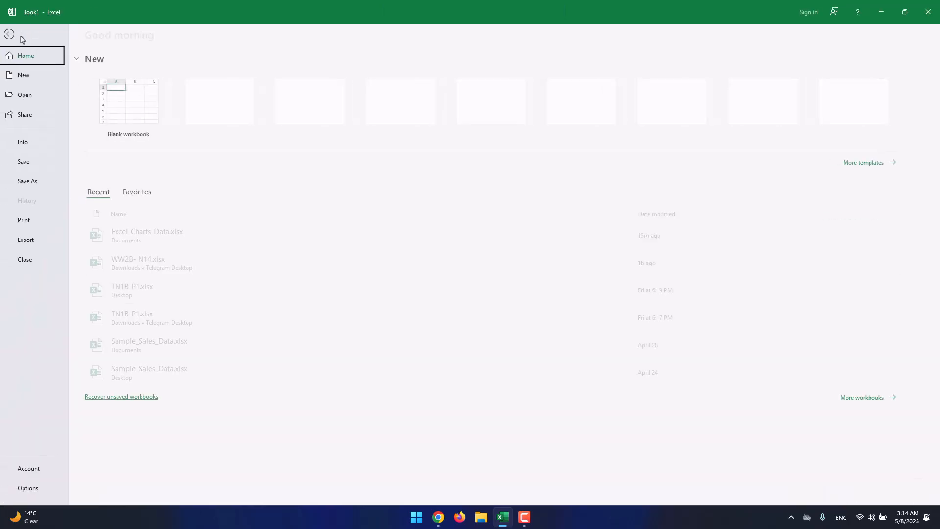
left_click(27, 97)
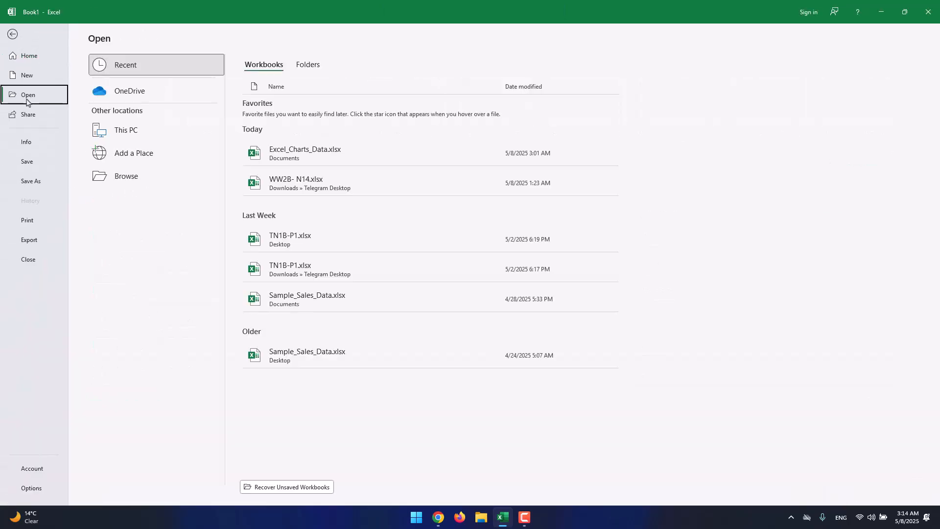
left_click(147, 182)
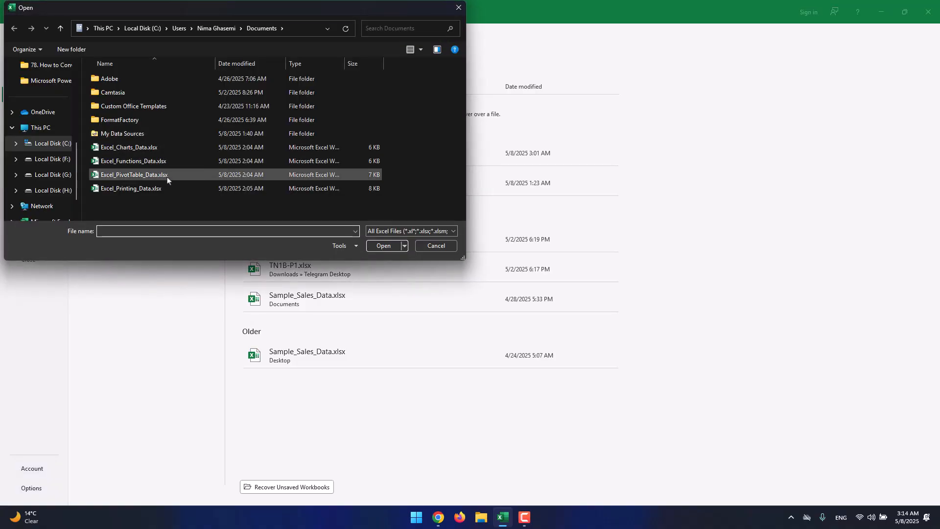
left_click(171, 177)
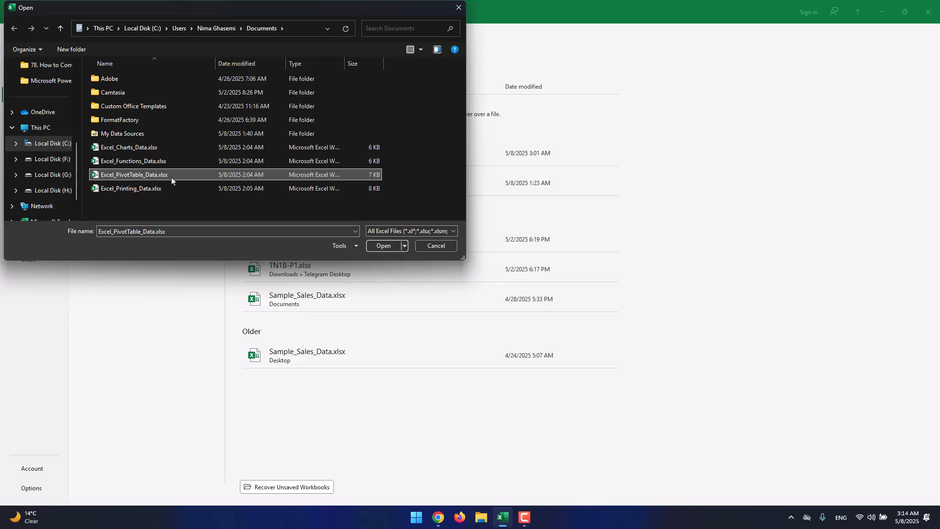
left_click(383, 246)
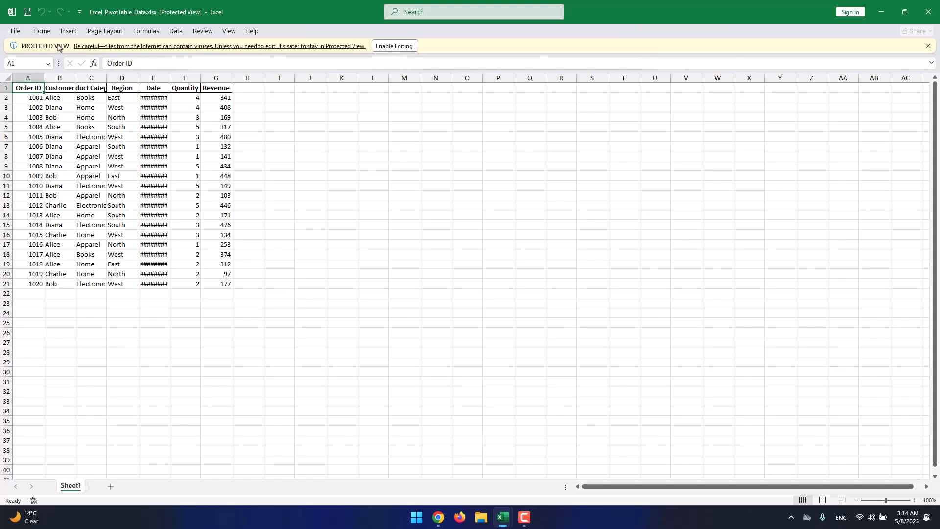
left_click(406, 49)
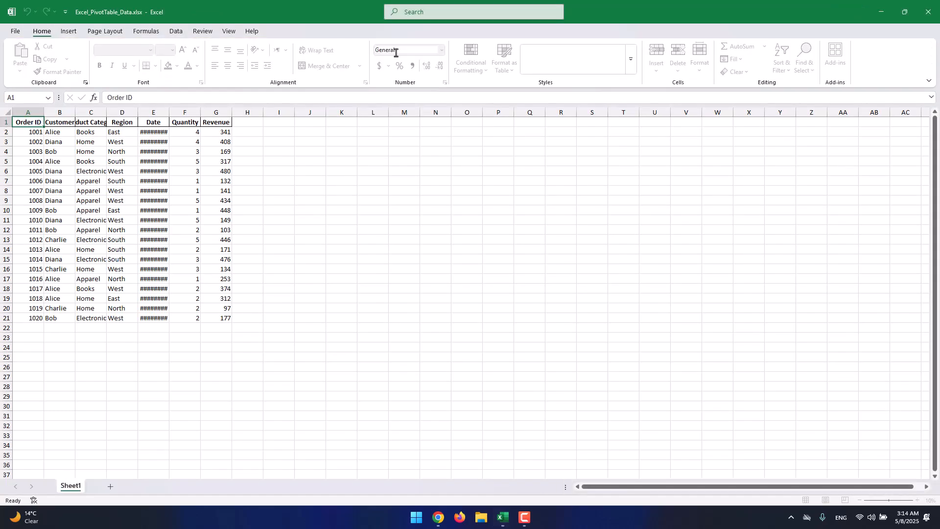
left_click(351, 153)
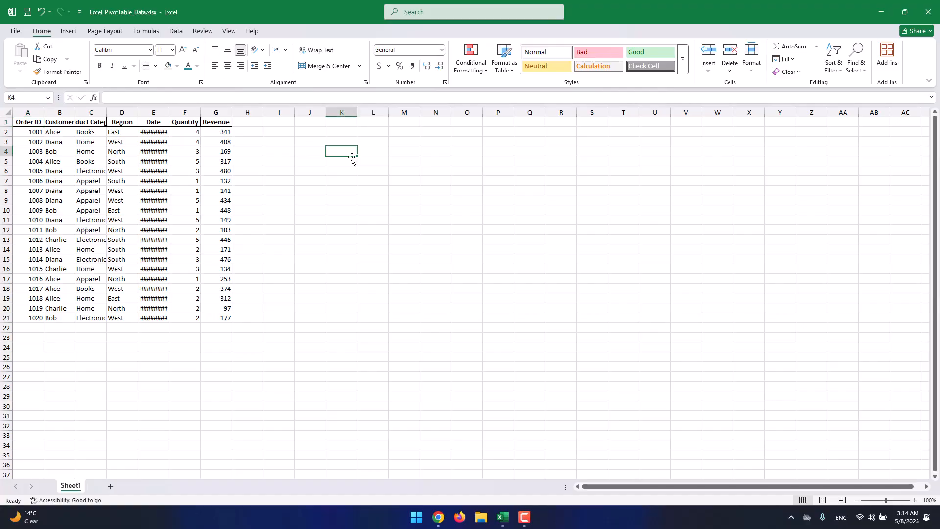
Widen the Date, Product Category and Customer columns until their full contents fit
left_click_drag(887, 503, 889, 501)
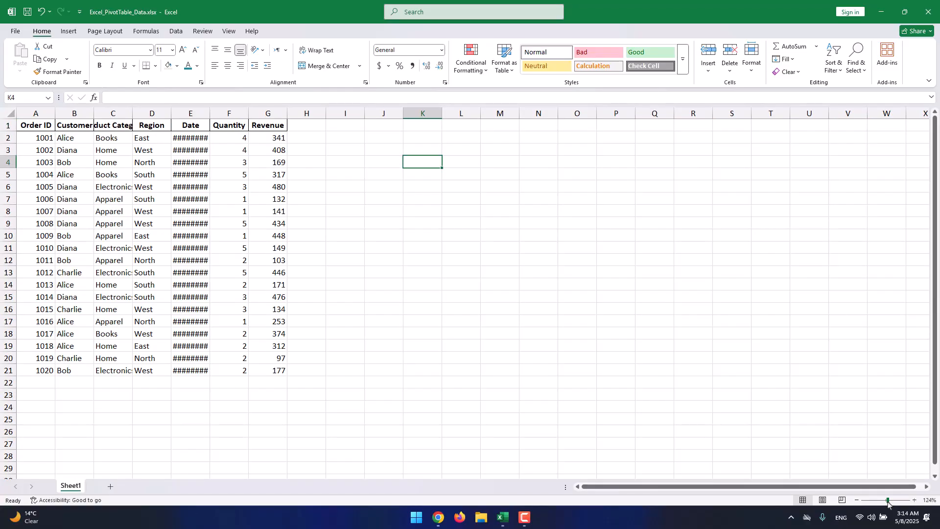
left_click(309, 334)
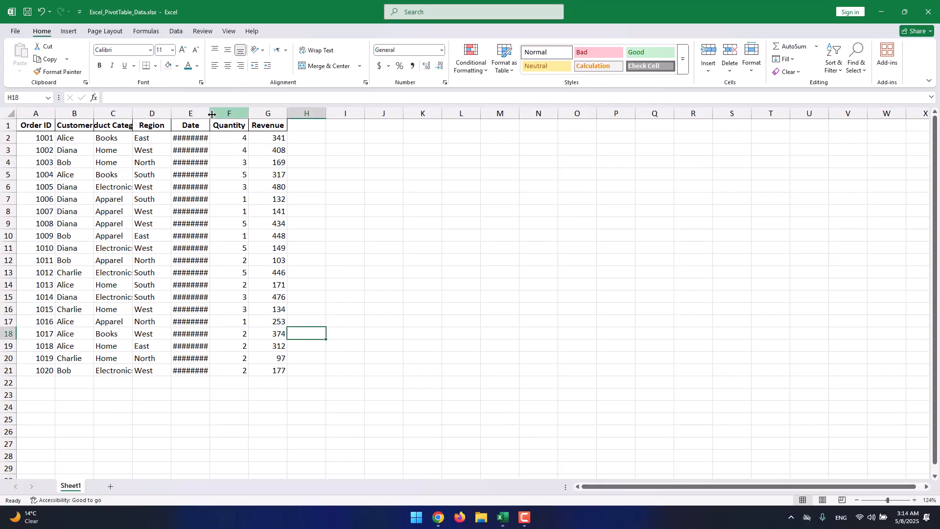
left_click_drag(210, 112, 261, 107)
left_click(265, 134)
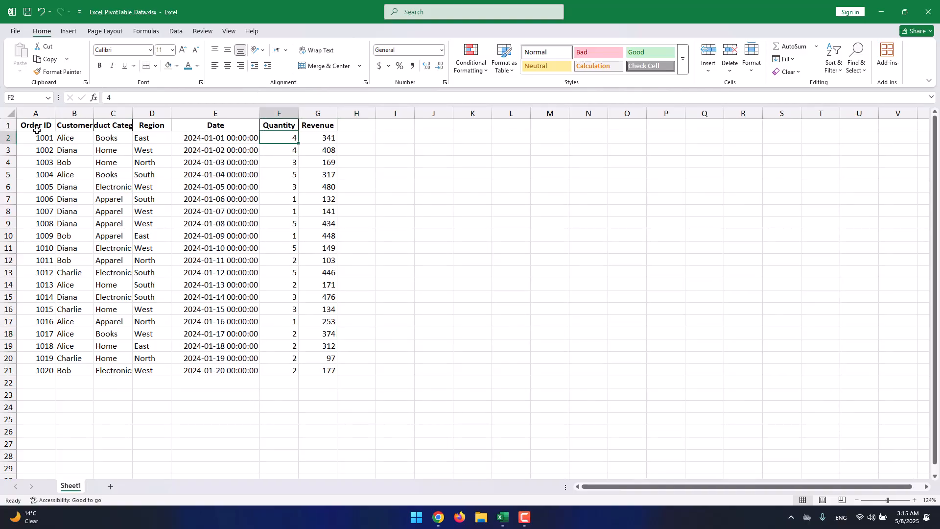
left_click_drag(134, 108, 182, 113)
left_click_drag(91, 113, 112, 113)
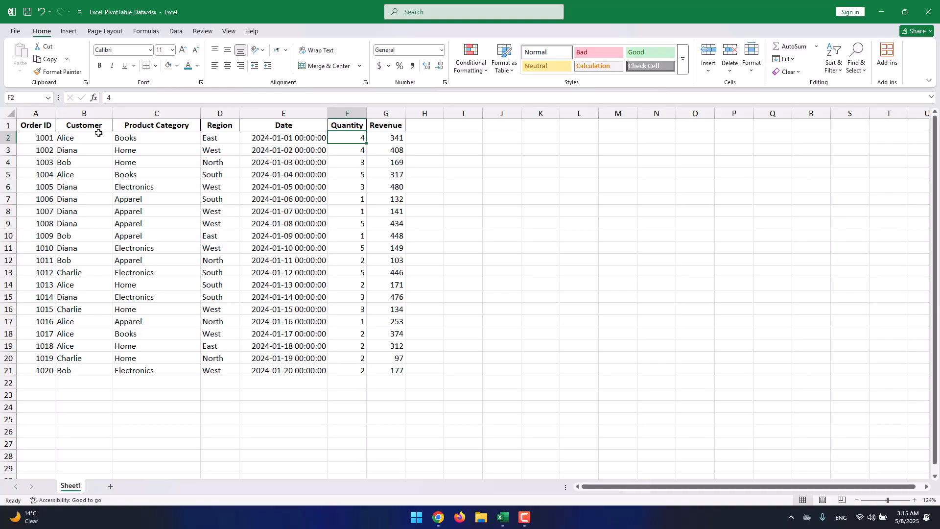
left_click(176, 141)
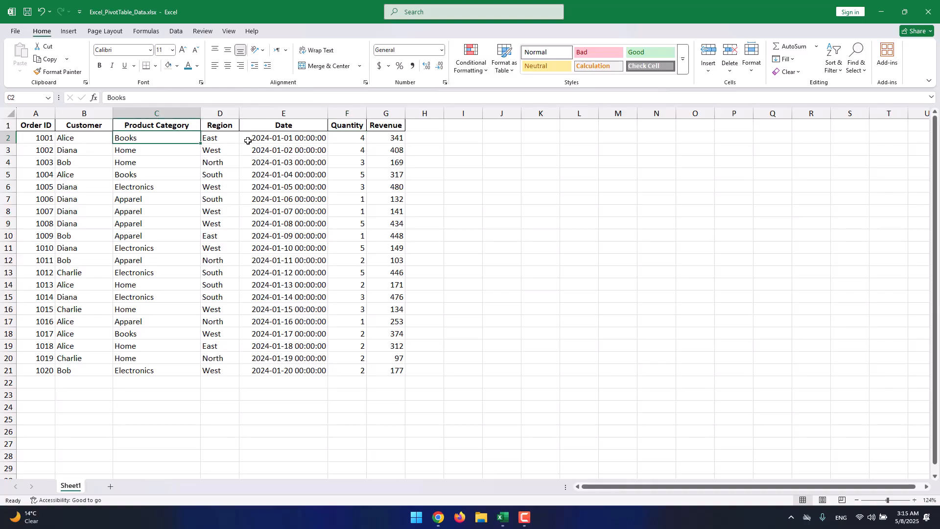
left_click(271, 138)
left_click(340, 136)
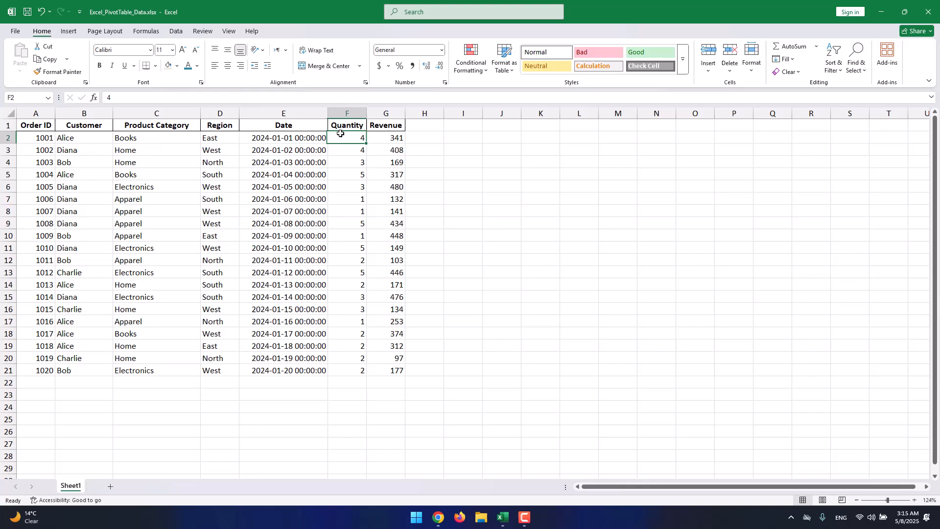
left_click(395, 138)
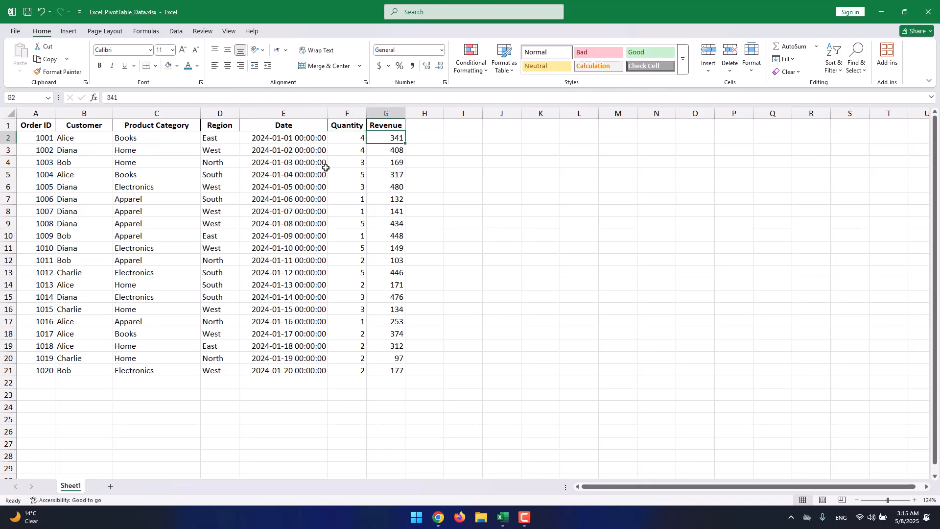
Select the full order data range A1:G21, including the header row
left_click_drag(397, 370, 25, 126)
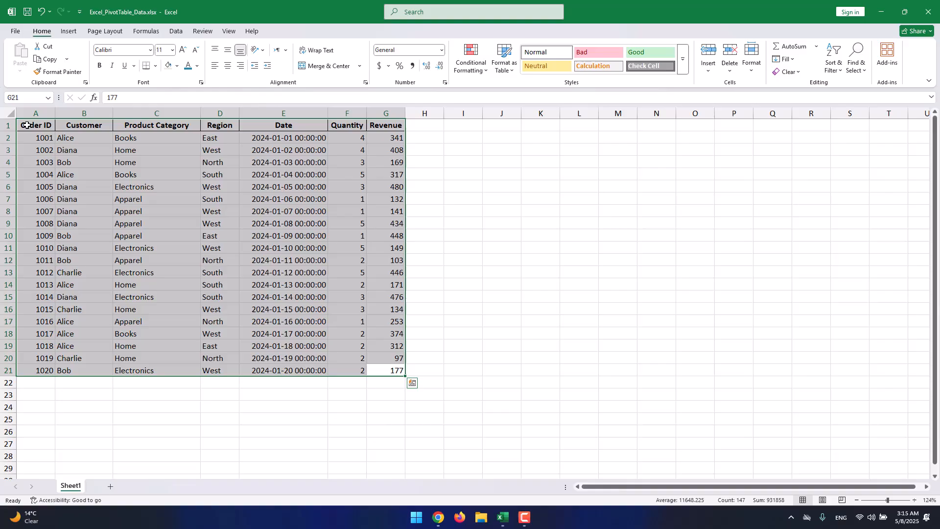
left_click(70, 32)
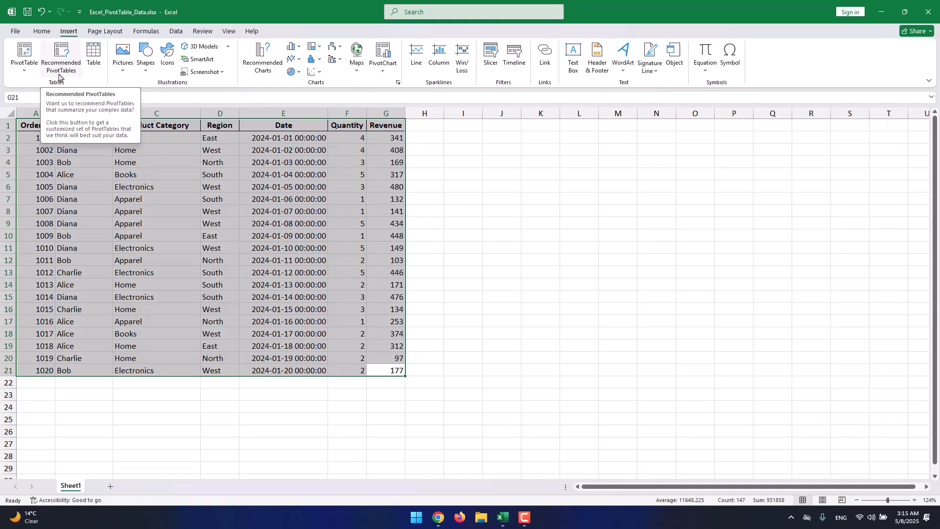
left_click(271, 77)
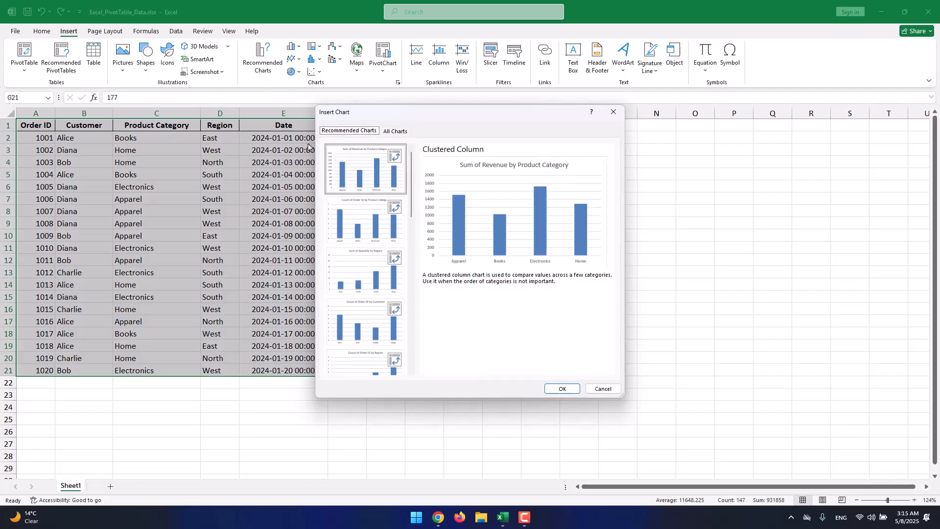
scroll(352, 195, "down", 10)
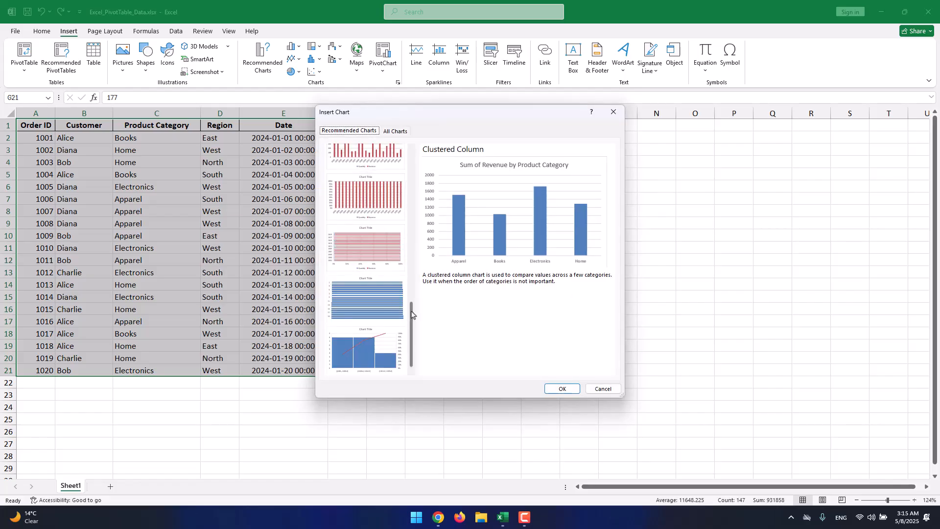
scroll(411, 315, "up", 10)
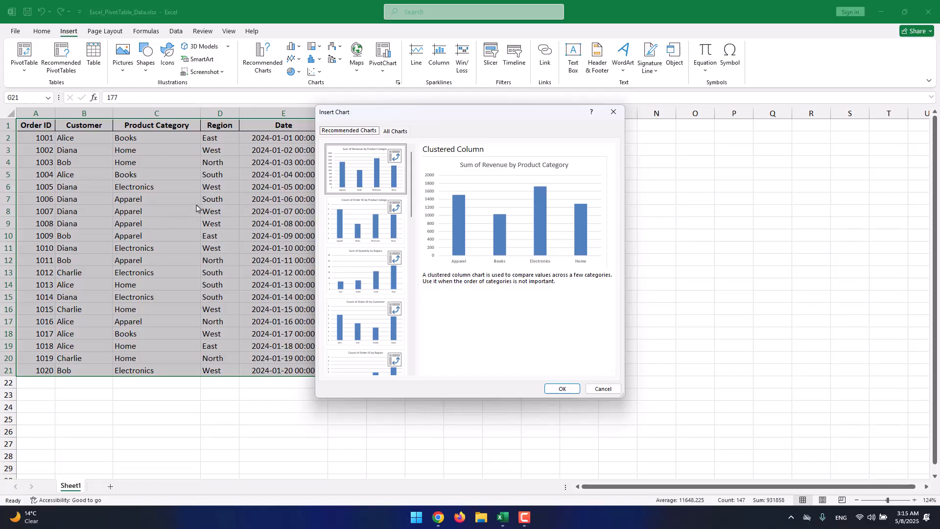
left_click(613, 112)
Bring up the recommended PivotTables for the selected data and preview several of the suggested revenue and quantity summaries
left_click(73, 75)
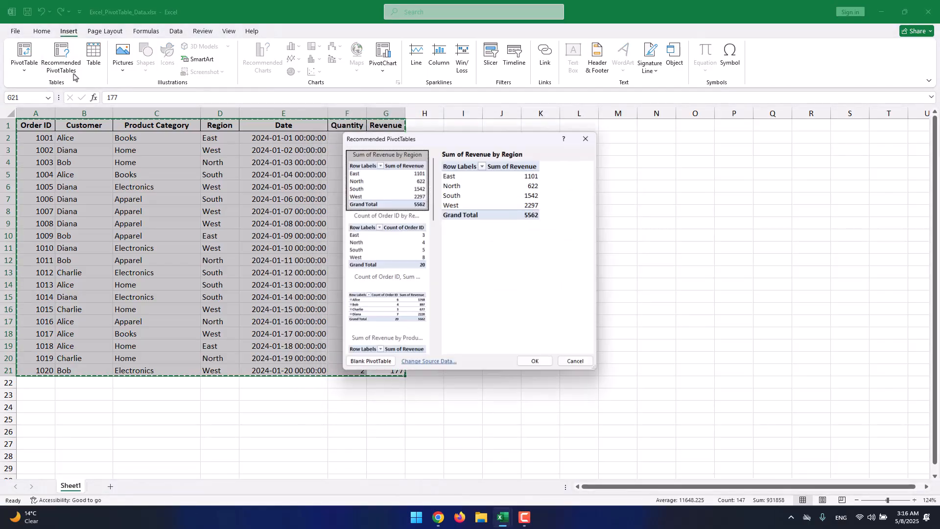
scroll(399, 204, "down", 5)
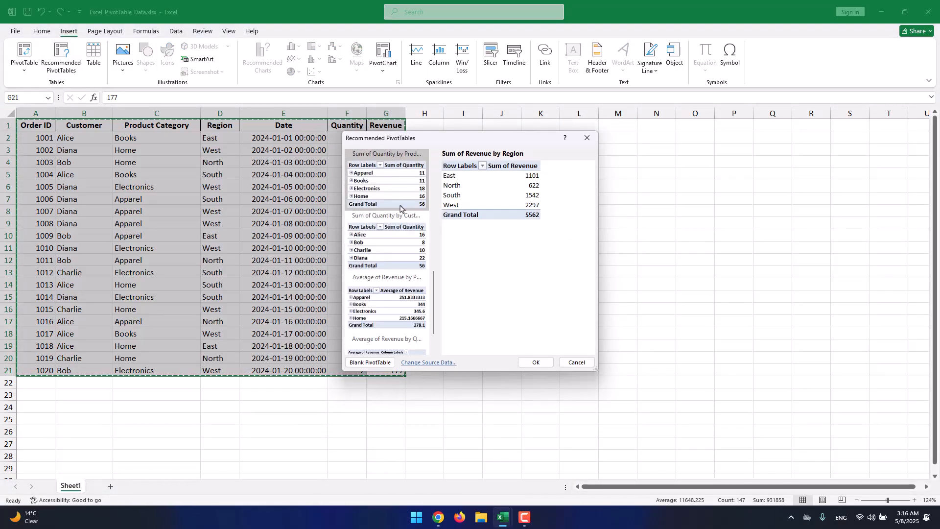
left_click(399, 204)
left_click(392, 245)
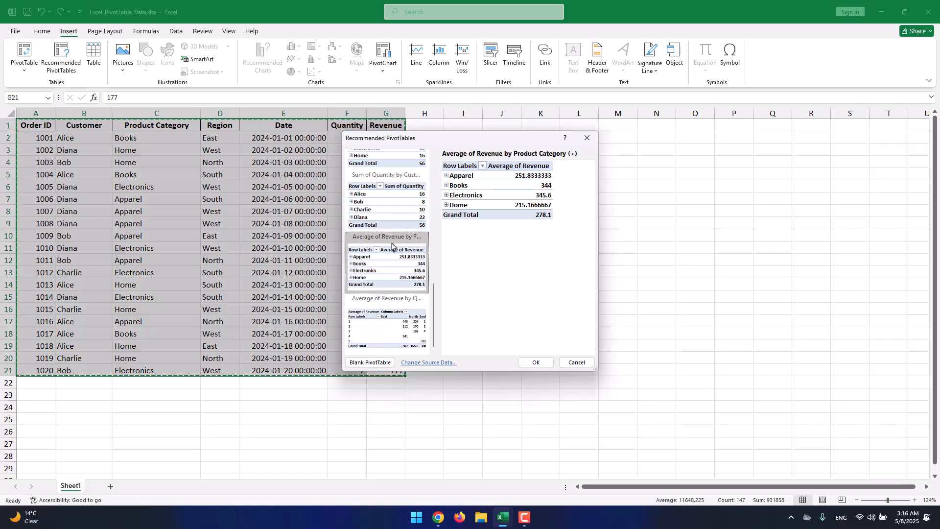
left_click(395, 301)
scroll(395, 301, "up", 5)
scroll(395, 301, "up", 3)
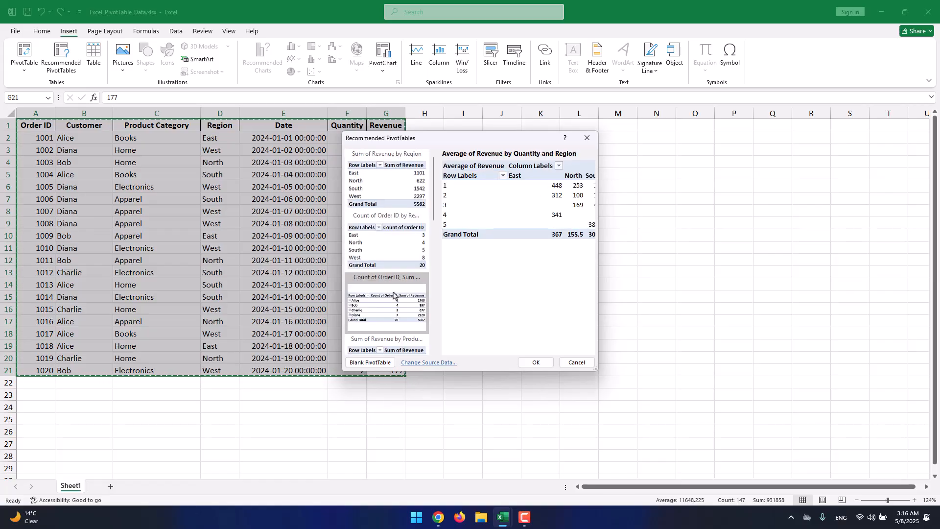
left_click(393, 194)
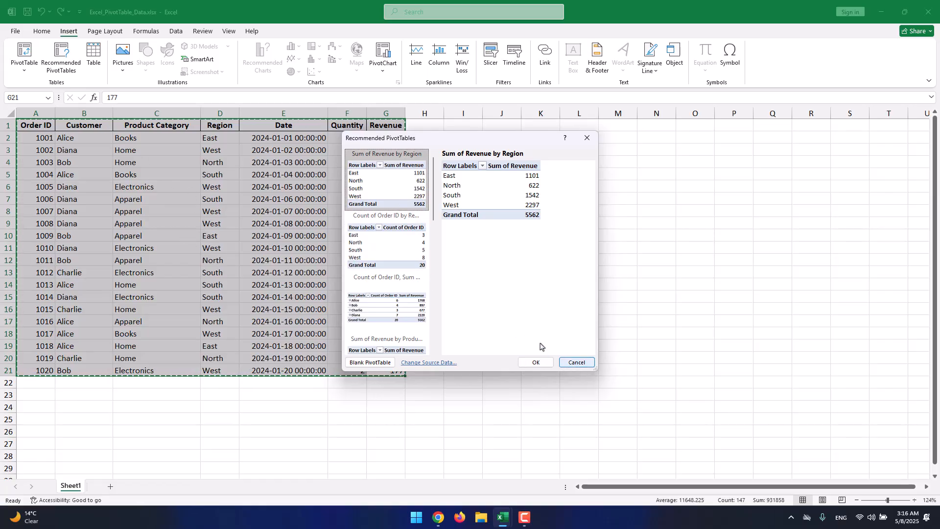
Insert the recommended PivotTable "Sum of Quantity by Customer"
scroll(394, 258, "down", 3)
scroll(394, 252, "down", 3)
left_click(394, 241)
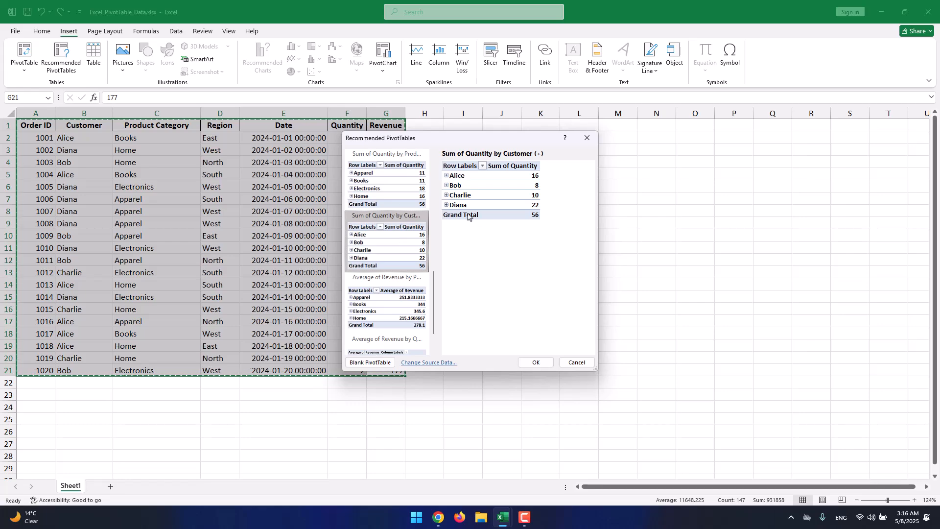
left_click(536, 363)
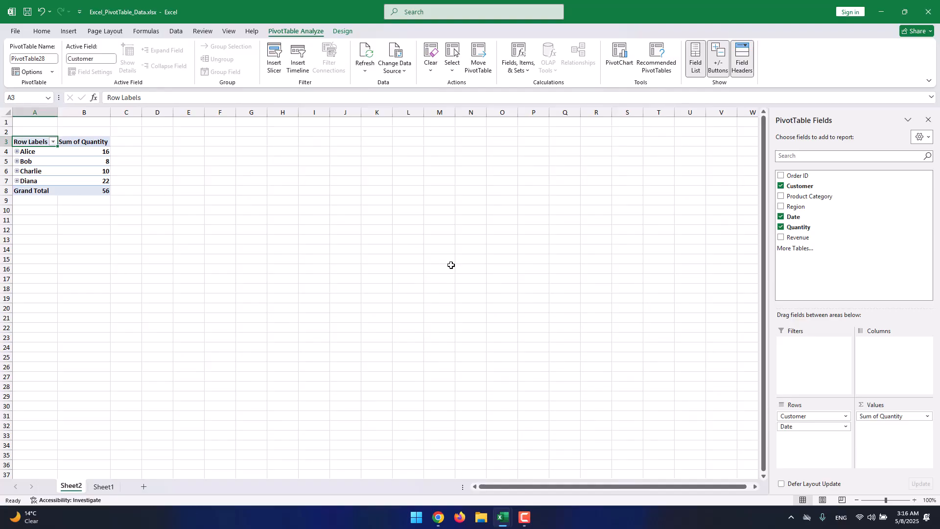
Widen the PivotTable's Row Labels column slightly
left_click(888, 501)
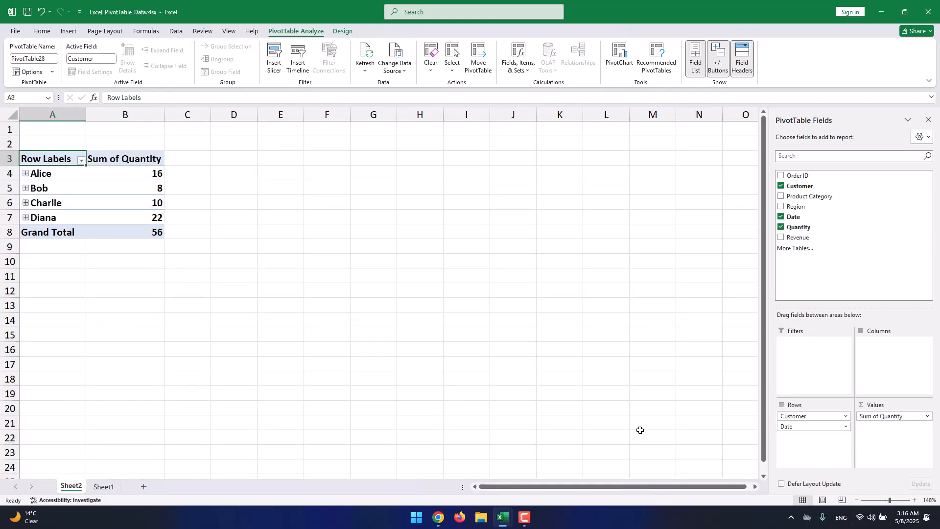
left_click(81, 159)
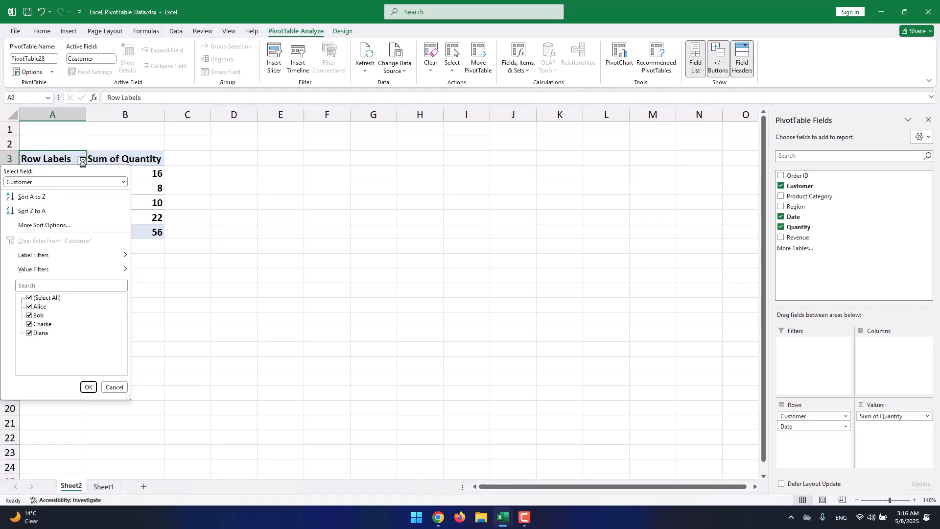
left_click(73, 159)
mouse_move(85, 115)
left_mouse_down()
mouse_move(110, 116)
mouse_move(98, 116)
left_mouse_up()
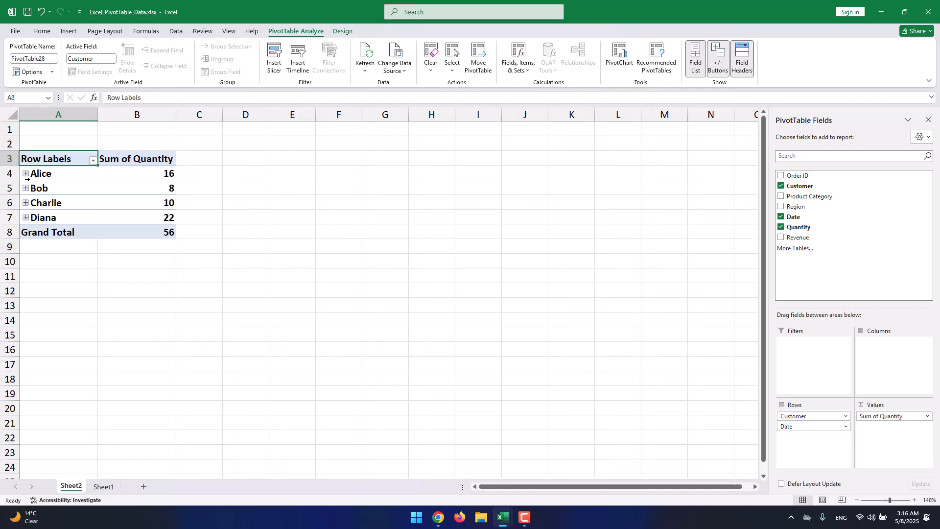
Expand all four customer groups in the PivotTable to show the quantities by date
left_click(26, 173)
left_click(25, 174)
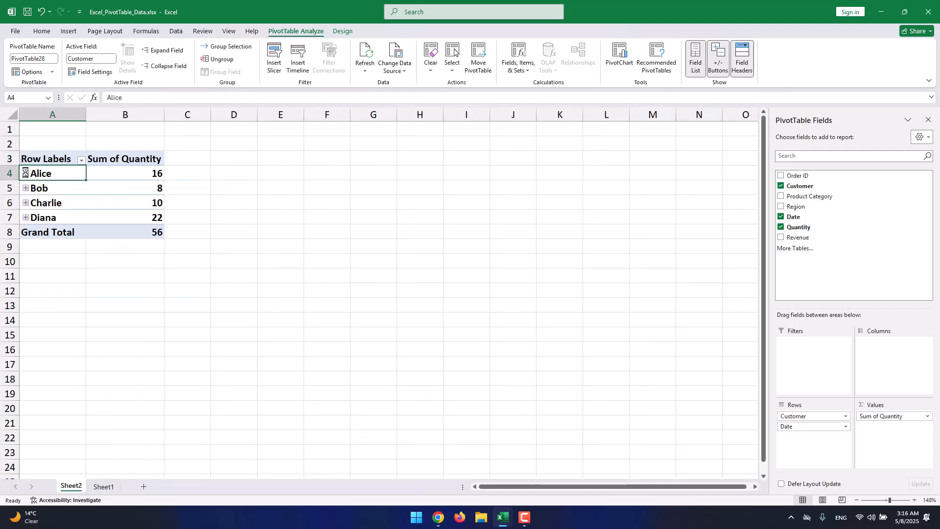
left_click(26, 174)
left_click(26, 276)
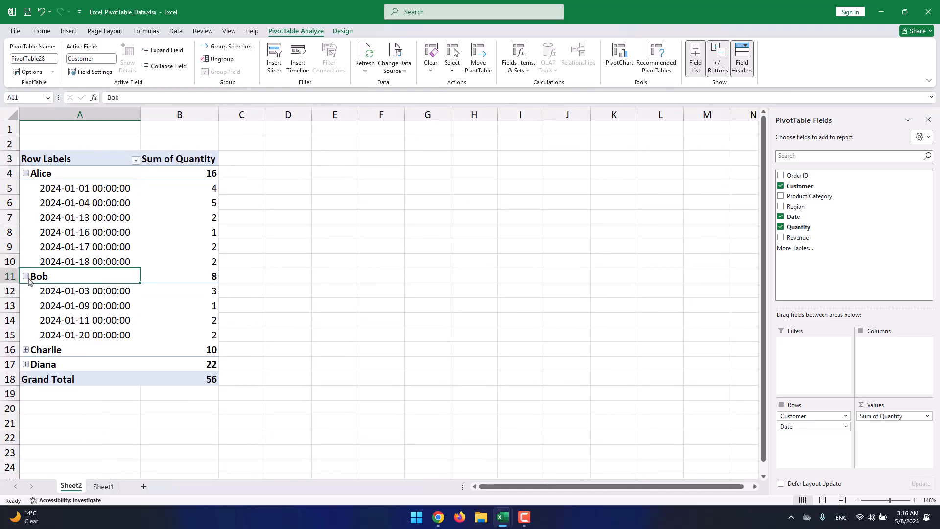
left_click(26, 350)
left_click(26, 350)
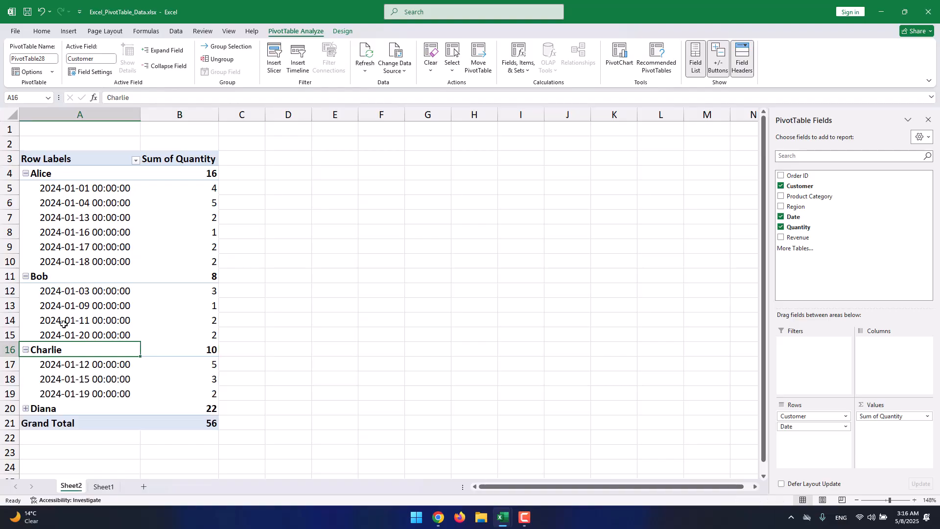
scroll(48, 290, "down", 4)
left_click(27, 232)
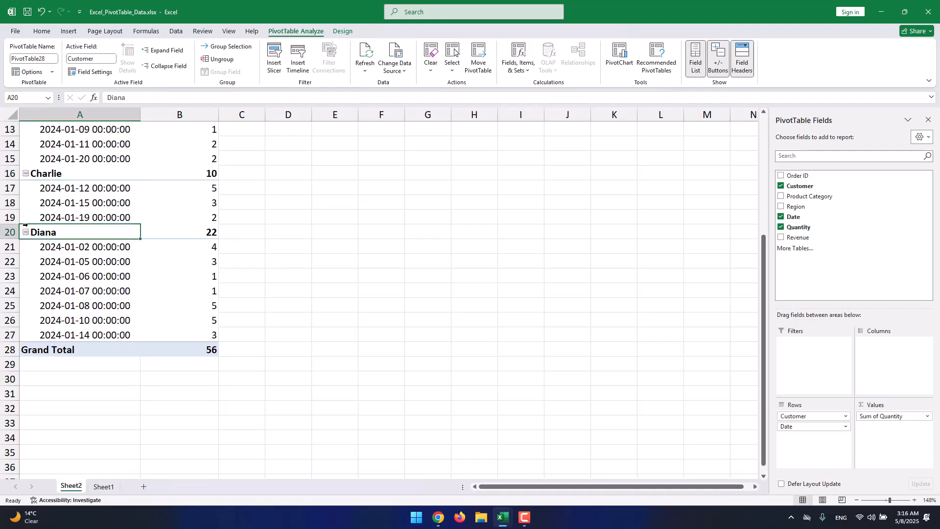
scroll(25, 227, "up", 4)
left_click(49, 174)
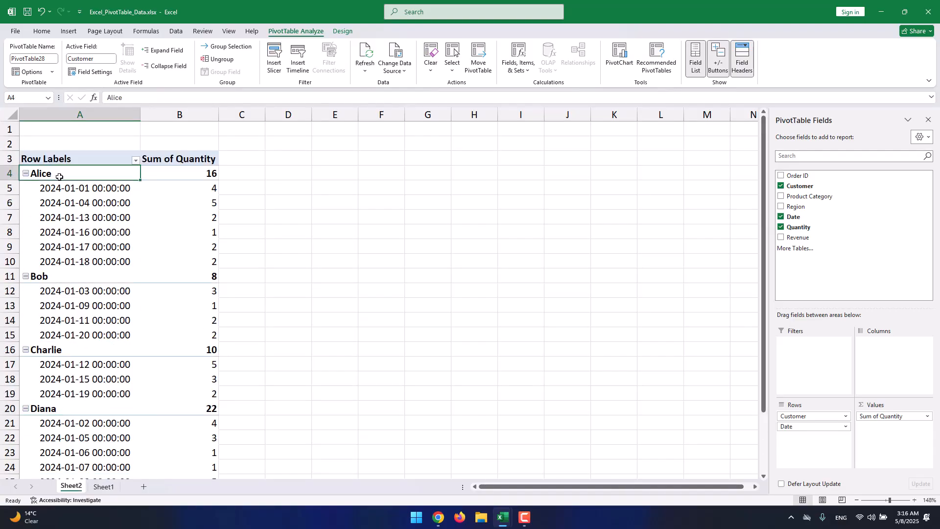
Review the PivotTable's quantities for each customer and date, including the customer subtotals and the grand total
scroll(161, 178, "down", 1)
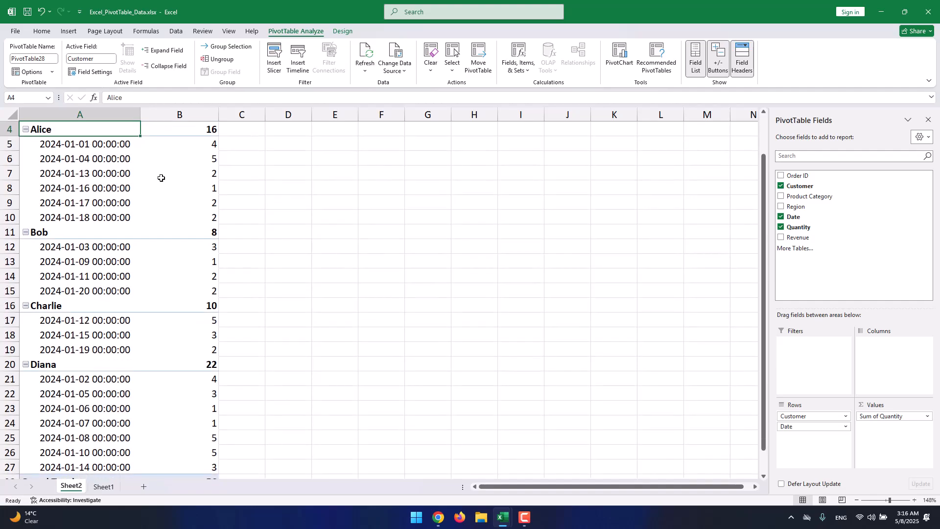
scroll(74, 145, "down", 6)
scroll(59, 204, "up", 7)
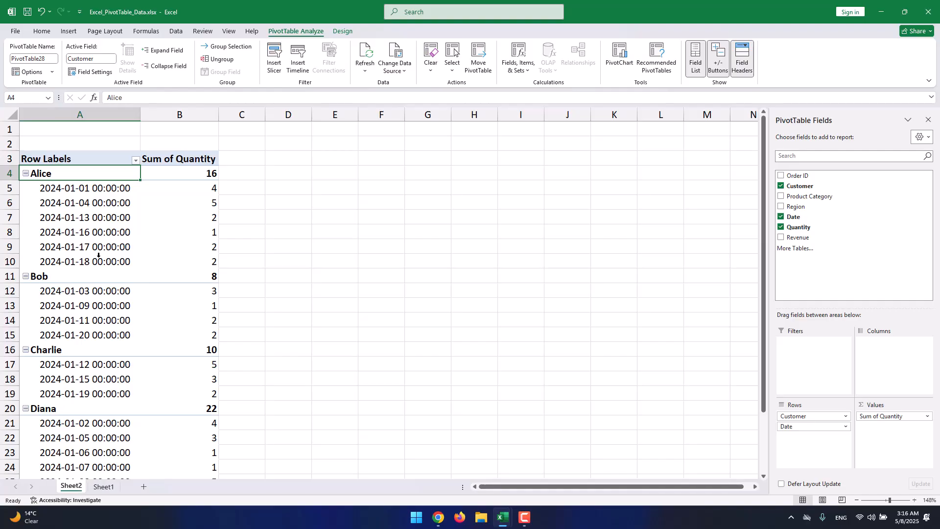
left_click(114, 189)
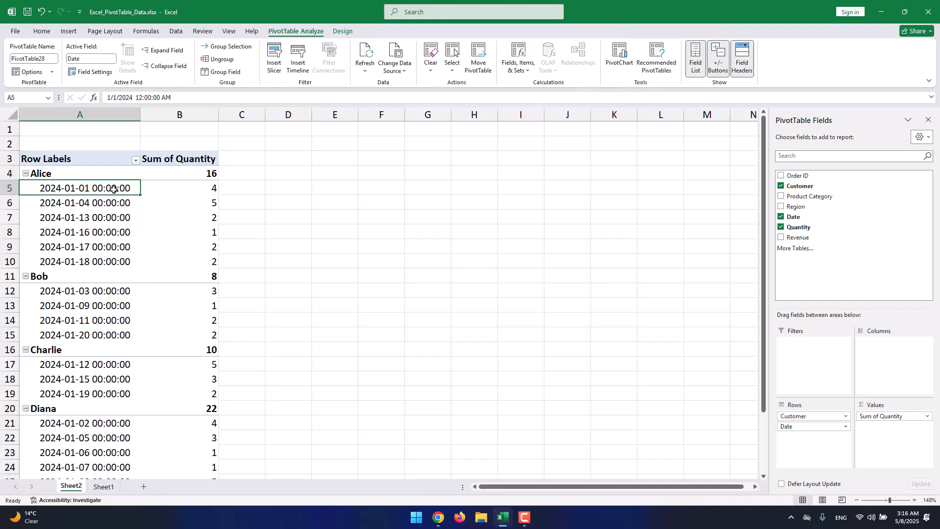
key("Right")
key("Down")
key("Left")
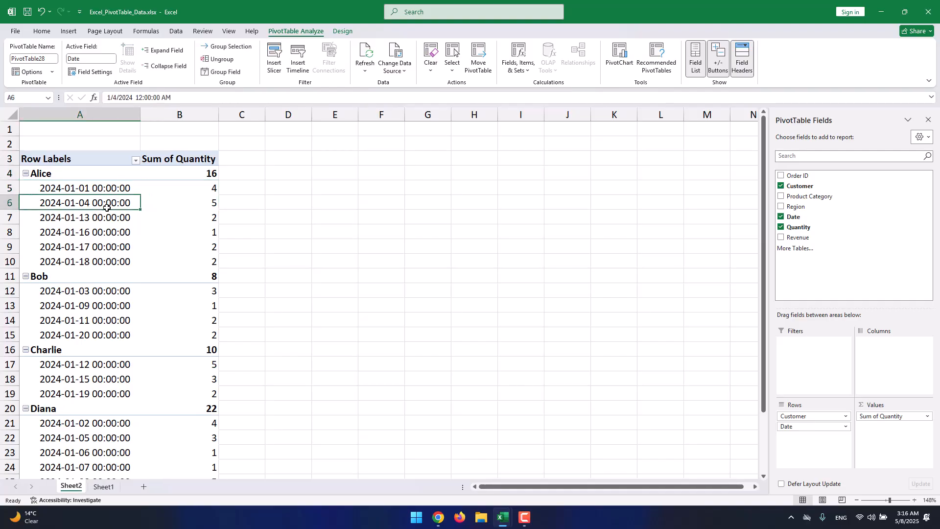
key("Down")
key("Right")
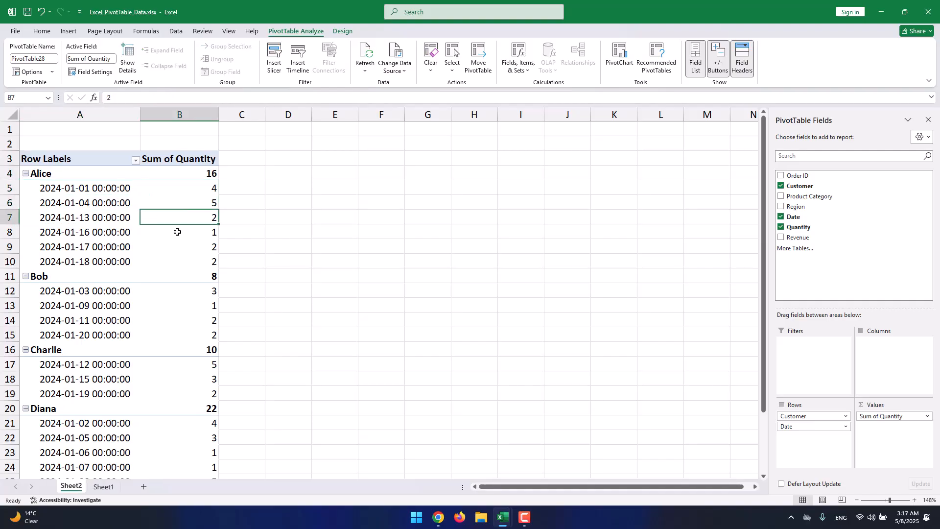
left_click(201, 173)
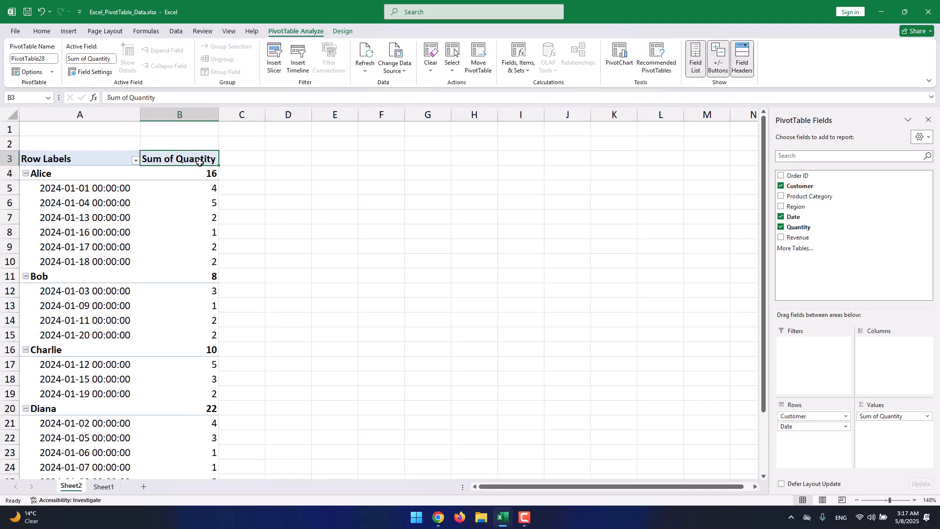
left_click(206, 159)
Delete Sheet2, which holds the recommended PivotTable
right_click(71, 486)
left_click(96, 364)
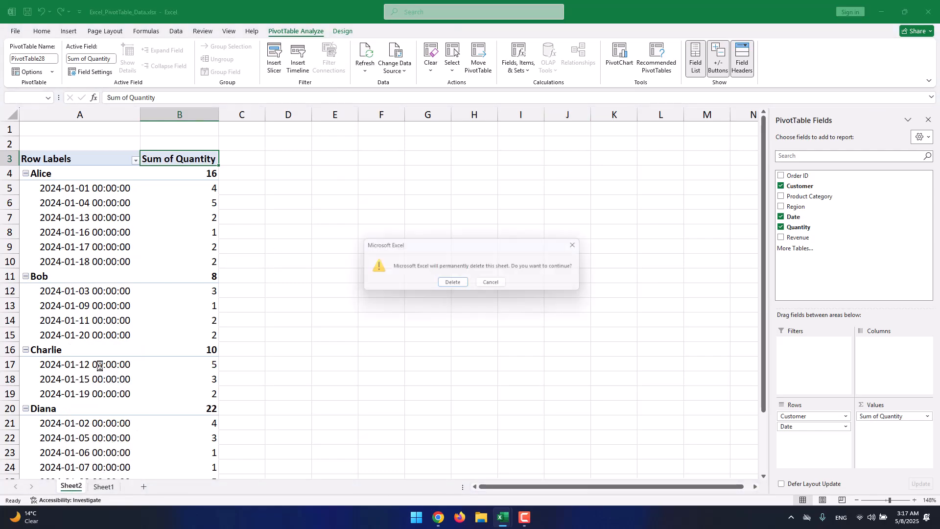
left_click(463, 287)
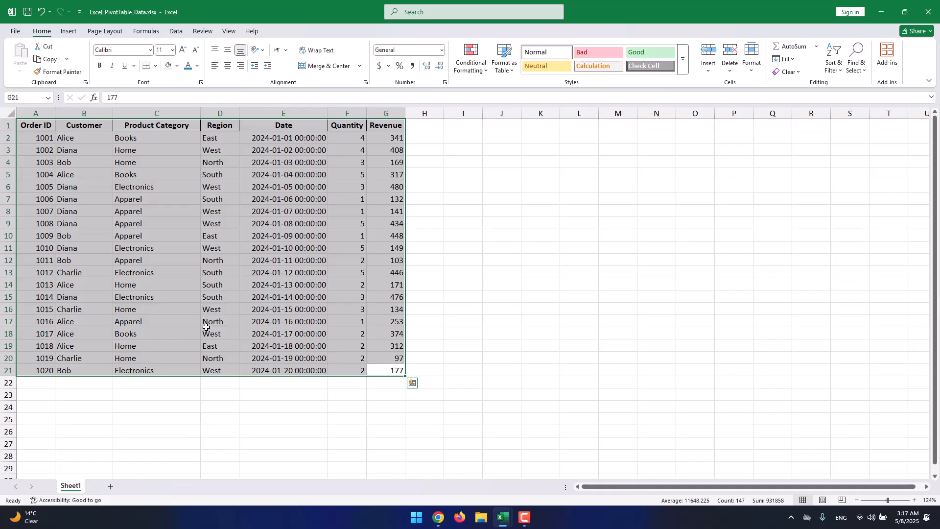
Create a blank PivotTable from the range Sheet1!$A$1:$G$21 on a new worksheet
left_click(71, 34)
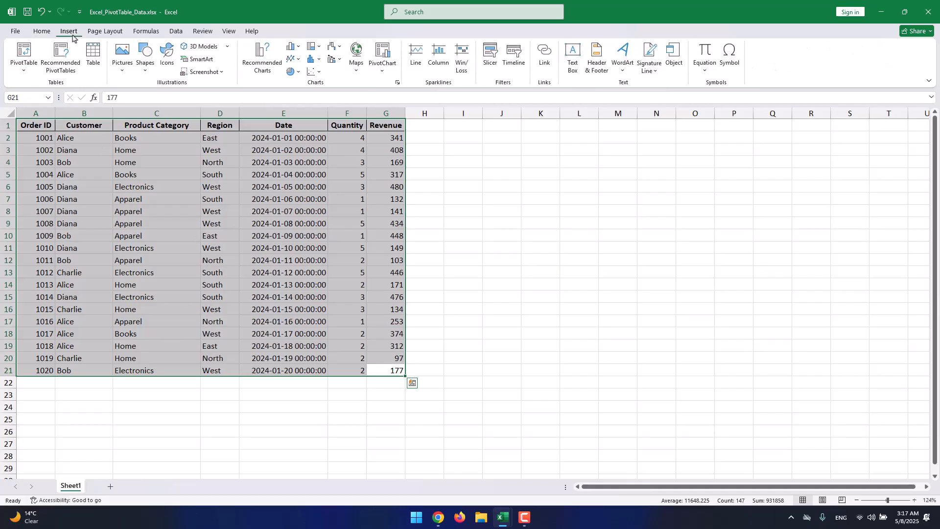
left_click(26, 56)
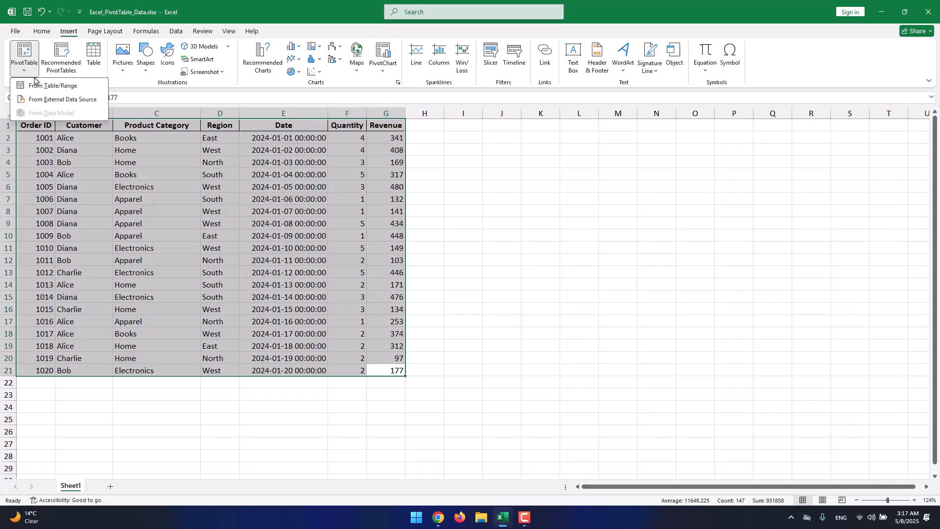
left_click(76, 86)
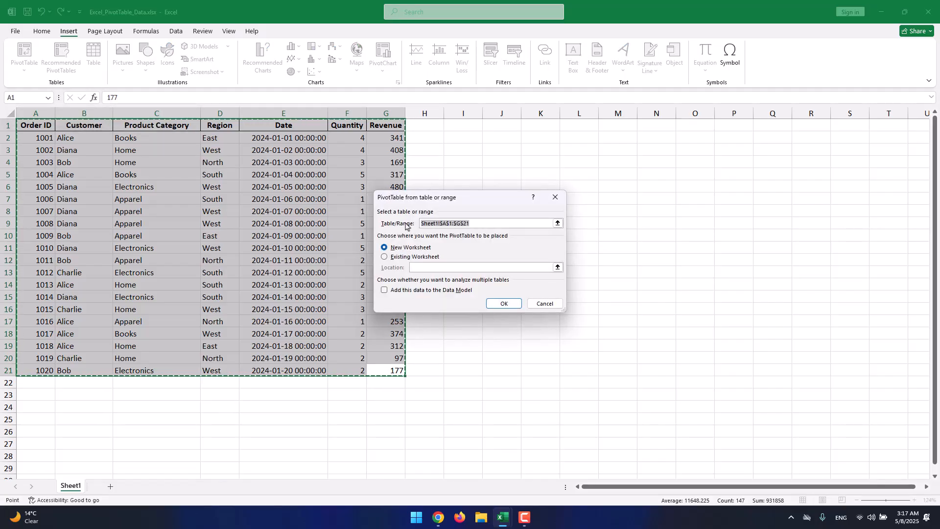
left_click(435, 223)
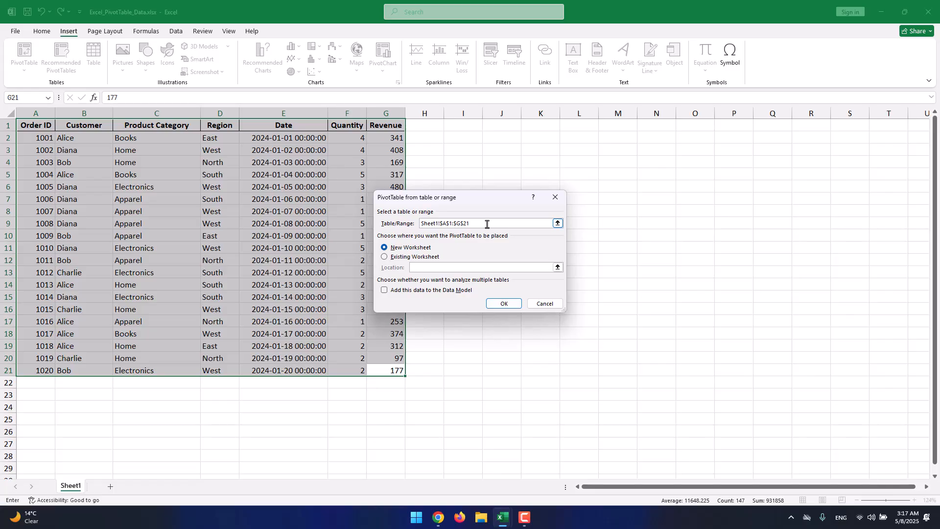
left_click_drag(435, 223, 407, 223)
double_click(438, 223)
left_click(460, 222)
left_click(450, 222)
left_click(454, 224)
left_click(505, 304)
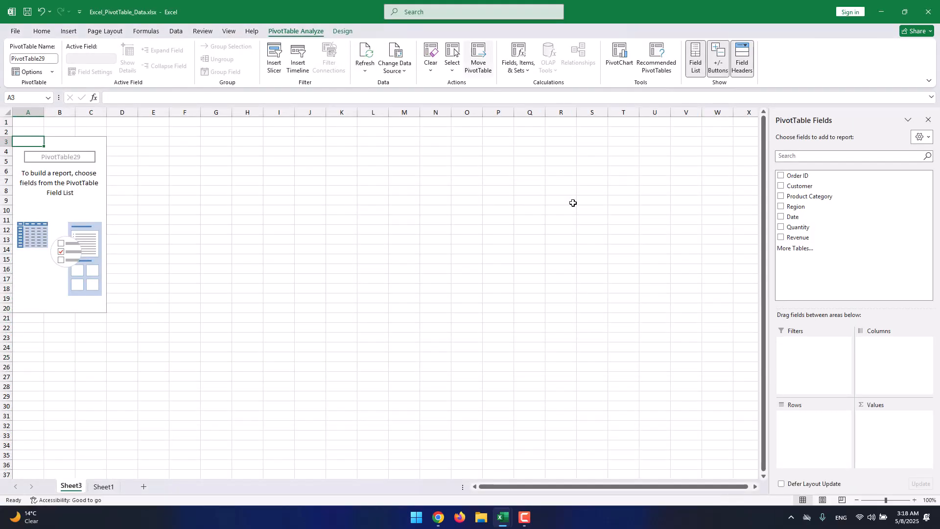
Add the Date field to the rows of the blank PivotTable
left_click(121, 154)
left_click(35, 152)
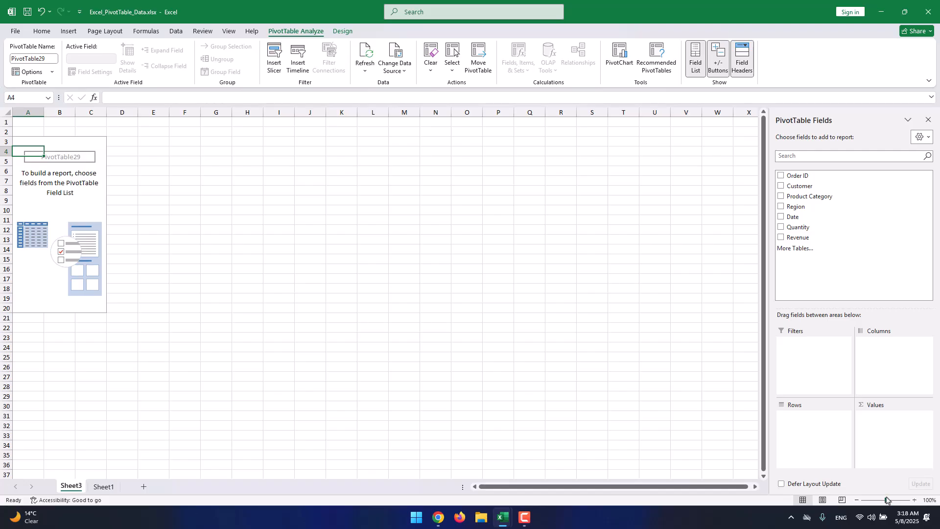
left_click_drag(886, 500, 892, 500)
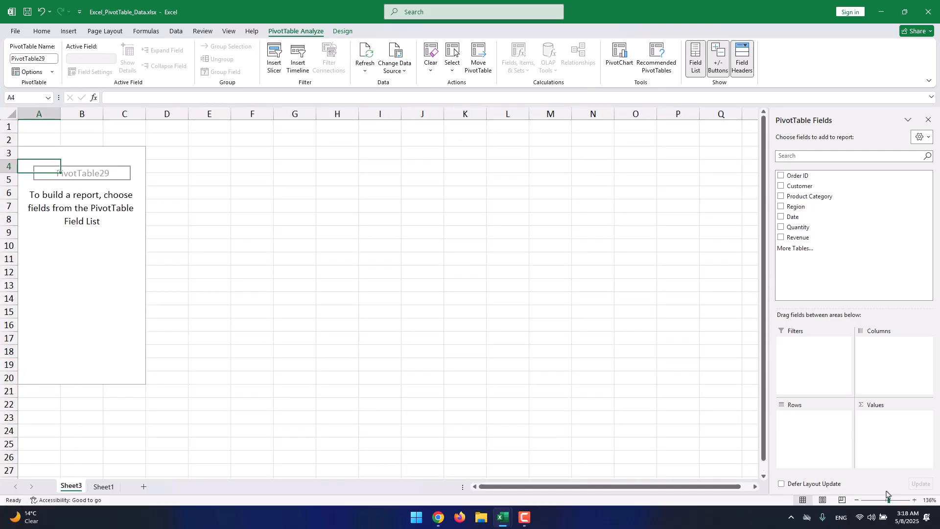
left_click(825, 373)
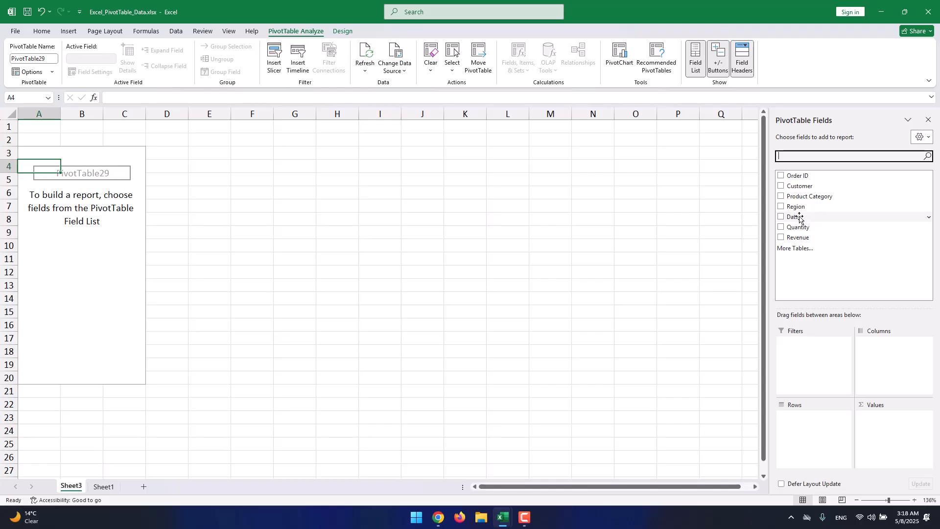
left_click_drag(800, 218, 803, 422)
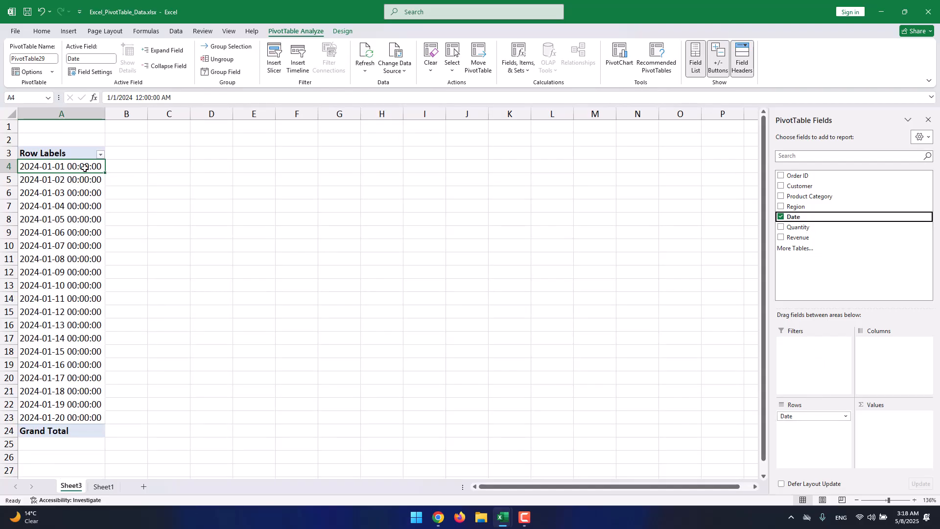
left_click(101, 156)
left_click(101, 155)
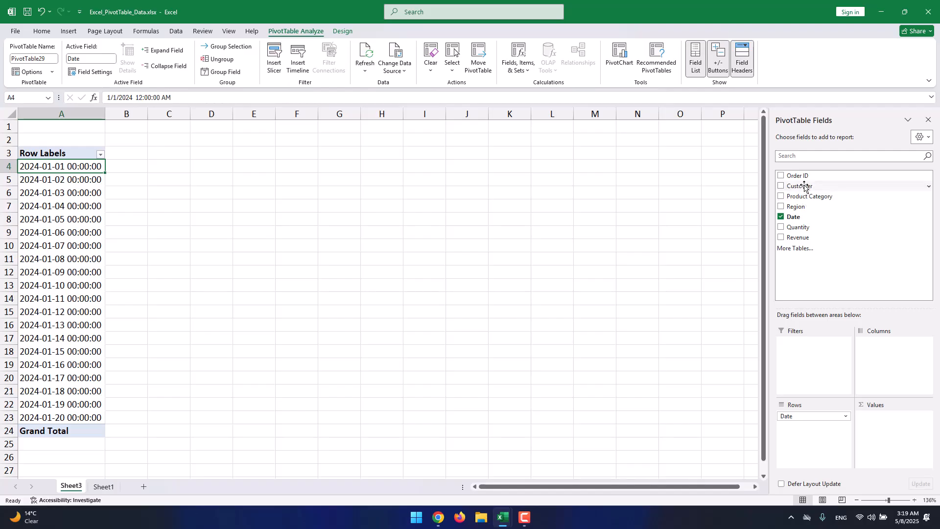
Add the Customer field to the PivotTable's rows beneath Date
left_click_drag(803, 185, 809, 424)
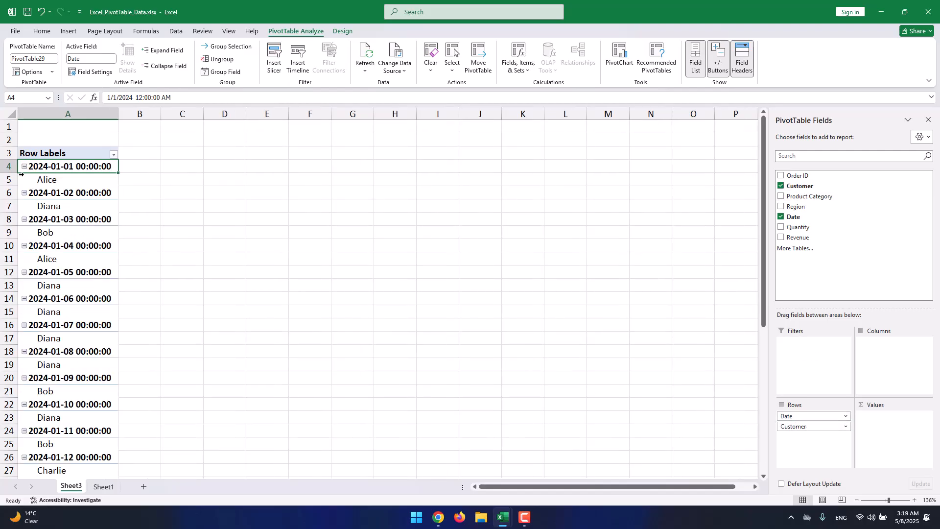
scroll(26, 168, "down", 10)
scroll(25, 168, "up", 10)
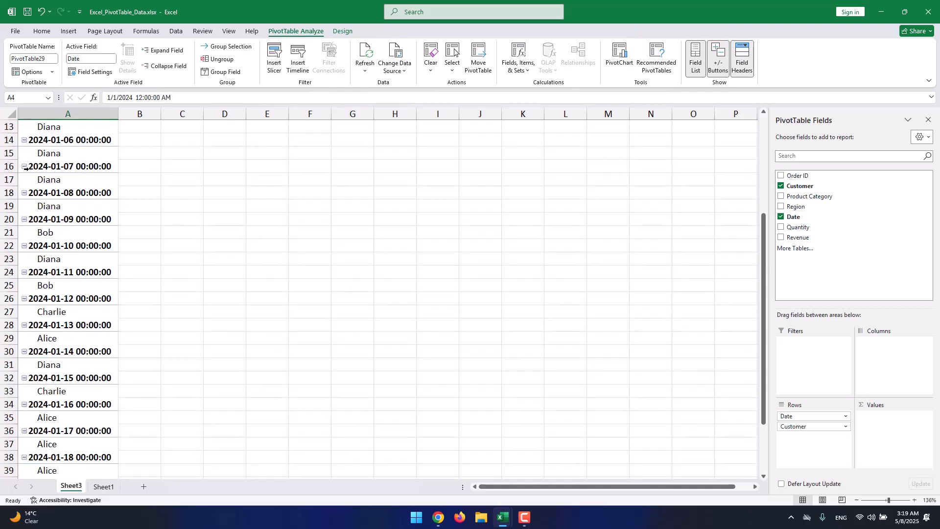
Collapse the date groups from 2024-01-01 through 2024-01-11 in the PivotTable
left_click(24, 166)
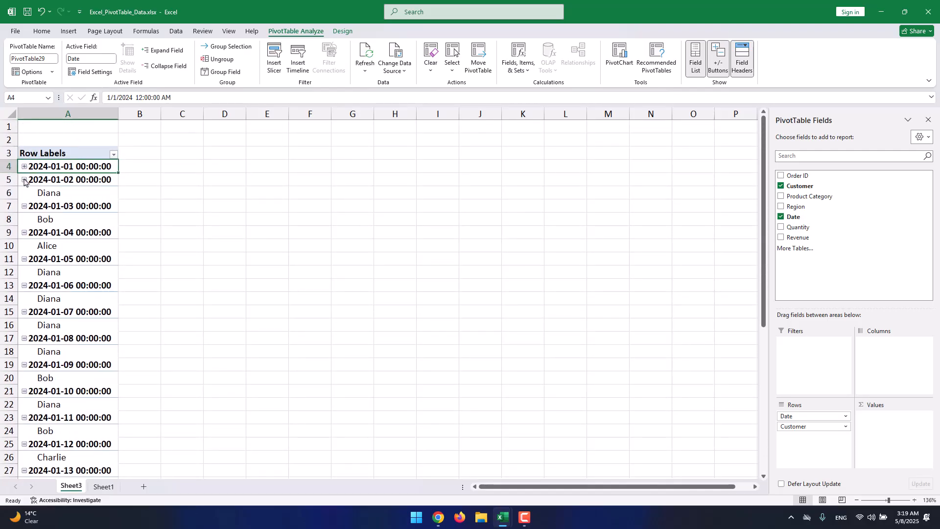
left_click(24, 180)
left_click(24, 193)
left_click(24, 210)
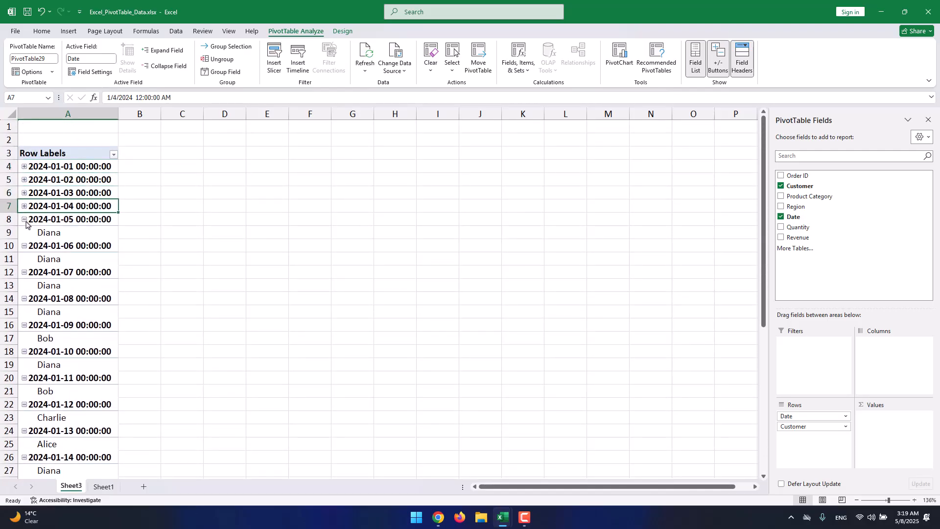
left_click(24, 221)
left_click(24, 235)
left_click(25, 249)
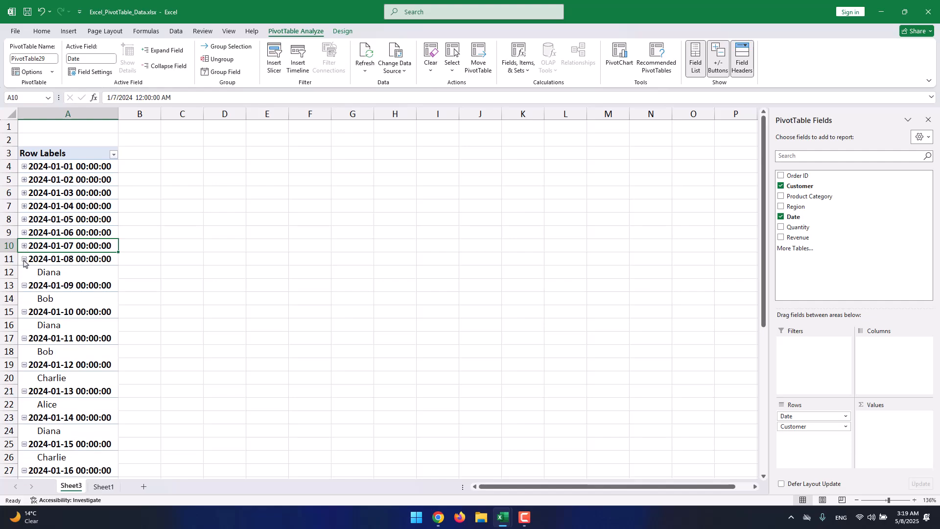
left_click(24, 262)
left_click(25, 275)
left_click(24, 289)
left_click(24, 298)
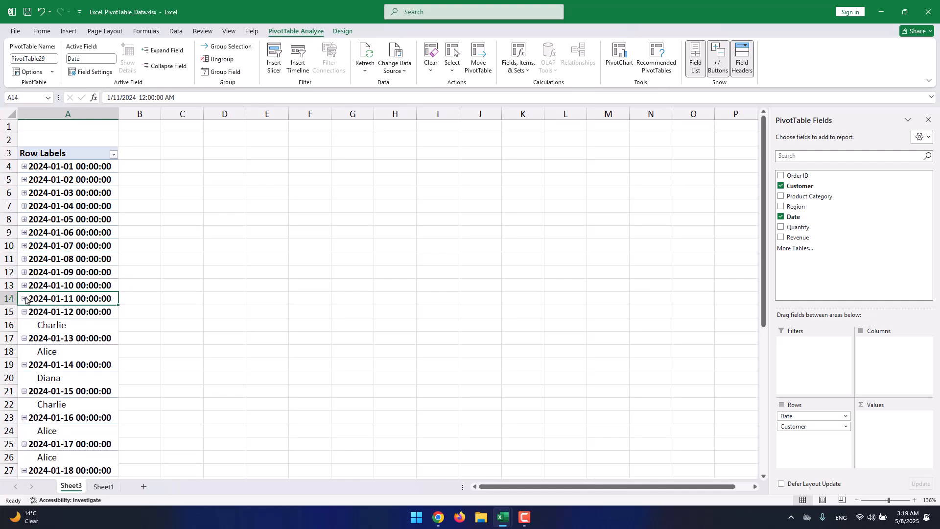
Expand all the collapsed date groups to show the customers under each date
scroll(22, 284, "down", 2)
scroll(23, 276, "up", 2)
left_click(24, 311)
left_click(24, 298)
left_click(24, 285)
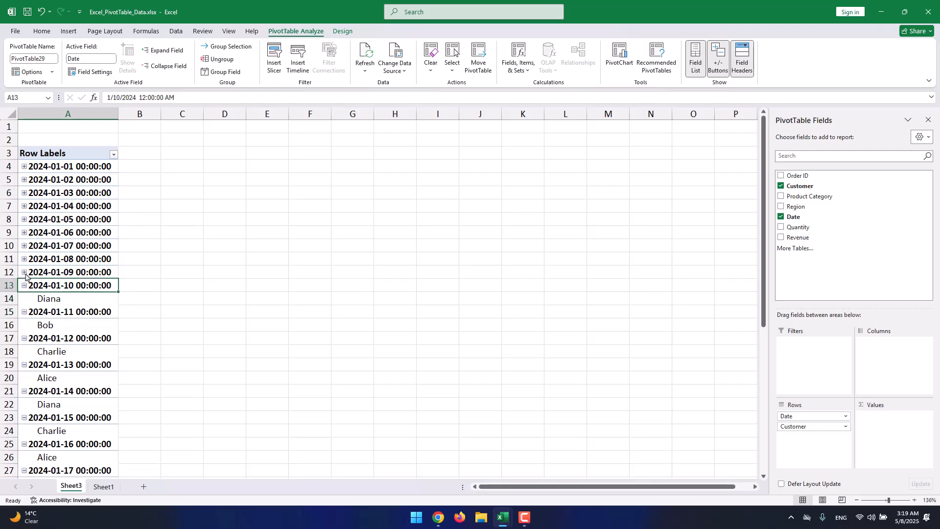
left_click(24, 272)
left_click(23, 259)
left_click(24, 246)
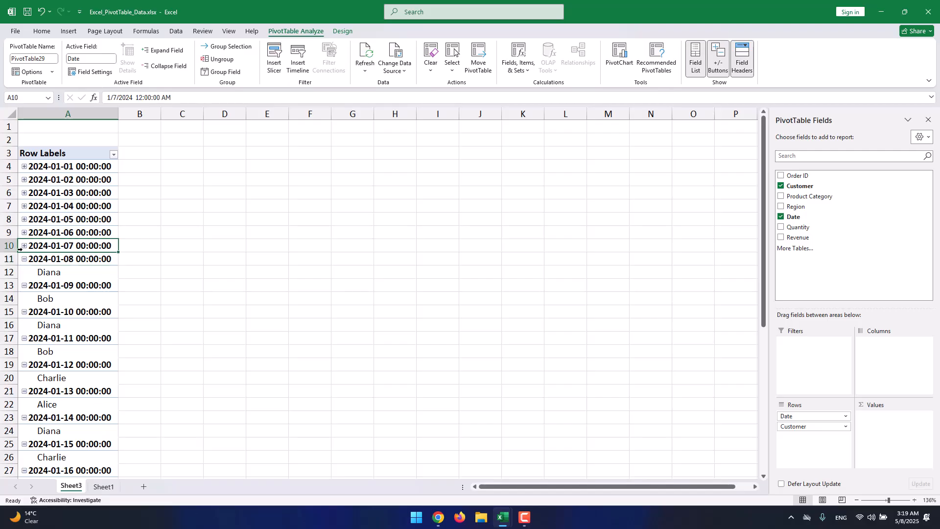
left_click(25, 233)
left_click(24, 219)
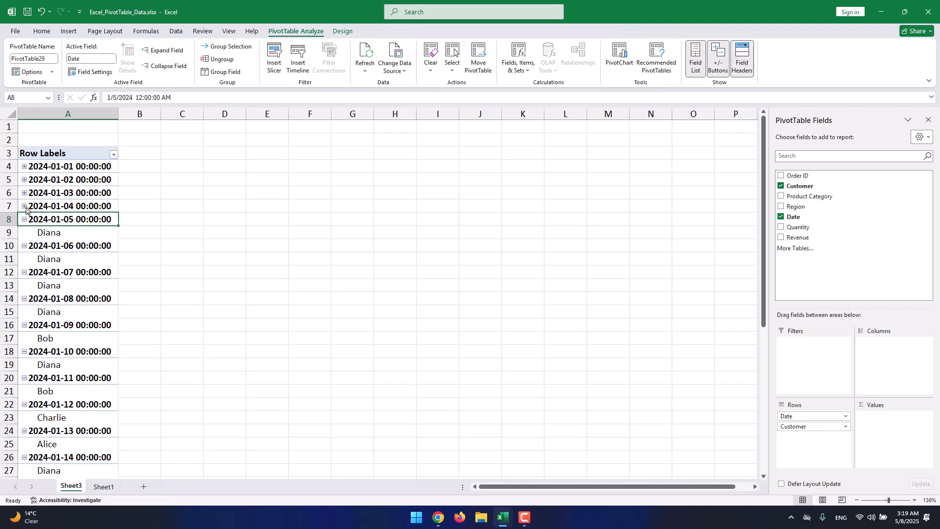
left_click(24, 206)
left_click(24, 193)
left_click(24, 179)
left_click(24, 166)
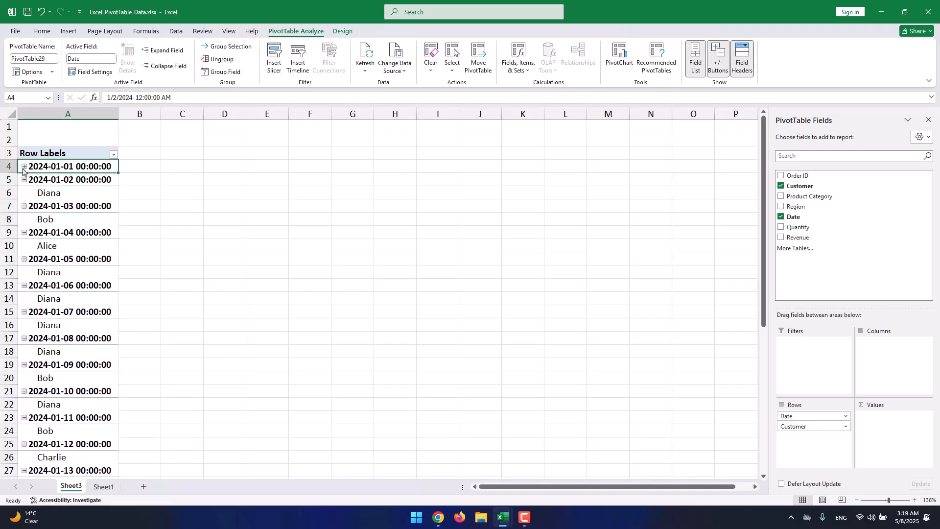
scroll(41, 209, "down", 6)
scroll(40, 209, "down", 2)
scroll(40, 209, "up", 8)
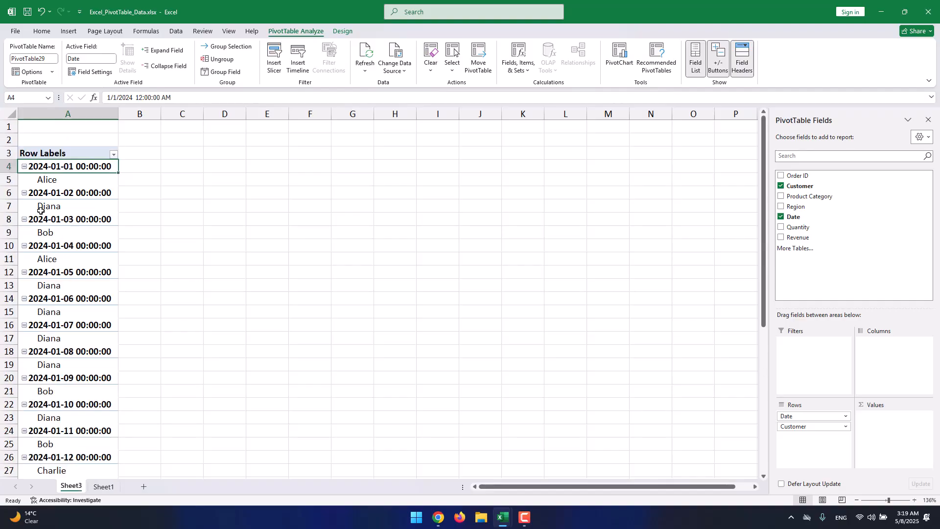
Remove the Customer and Date fields from the PivotTable's rows
left_click(817, 426)
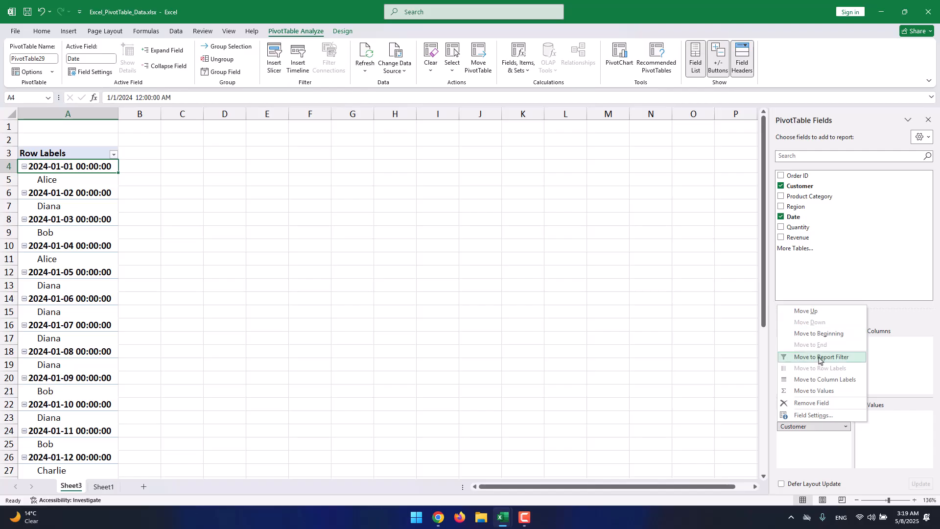
left_click(814, 403)
left_click(813, 416)
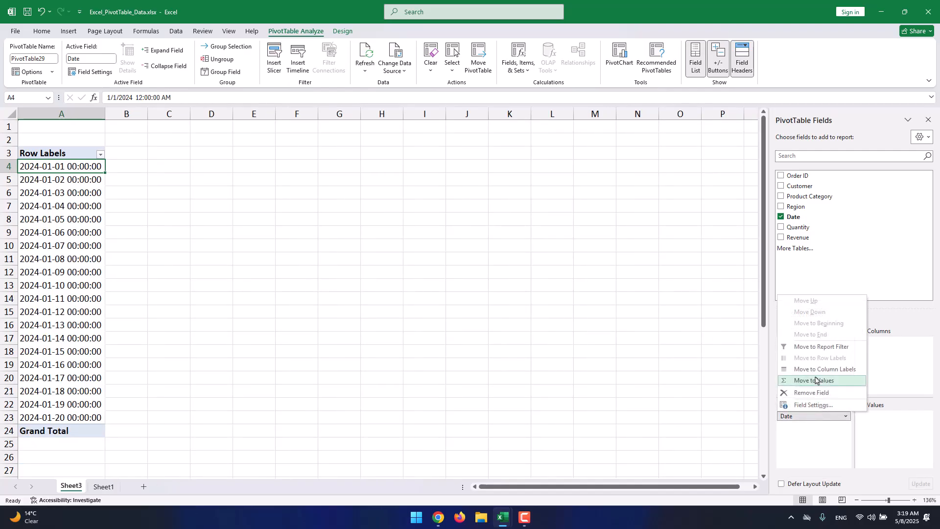
left_click(821, 392)
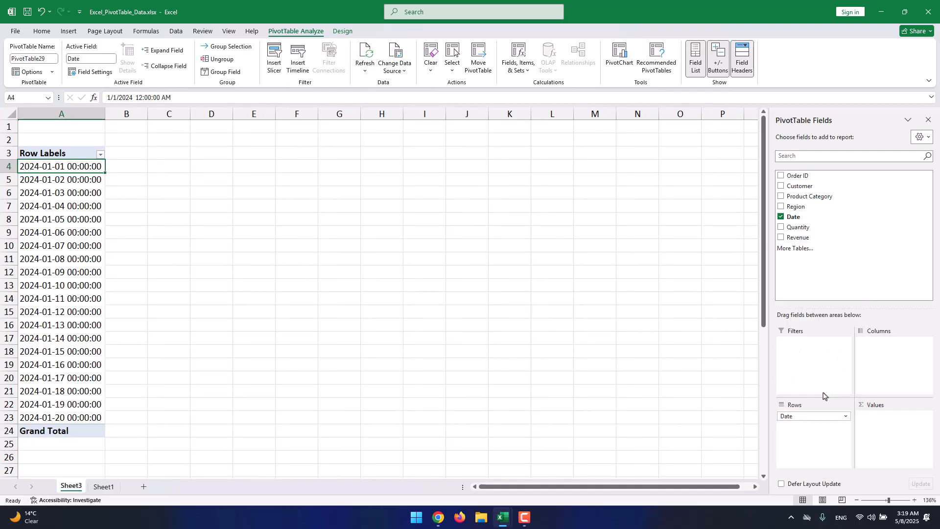
Add Product Category to the PivotTable's rows and nest the Customer field beneath it
left_click_drag(815, 196, 814, 419)
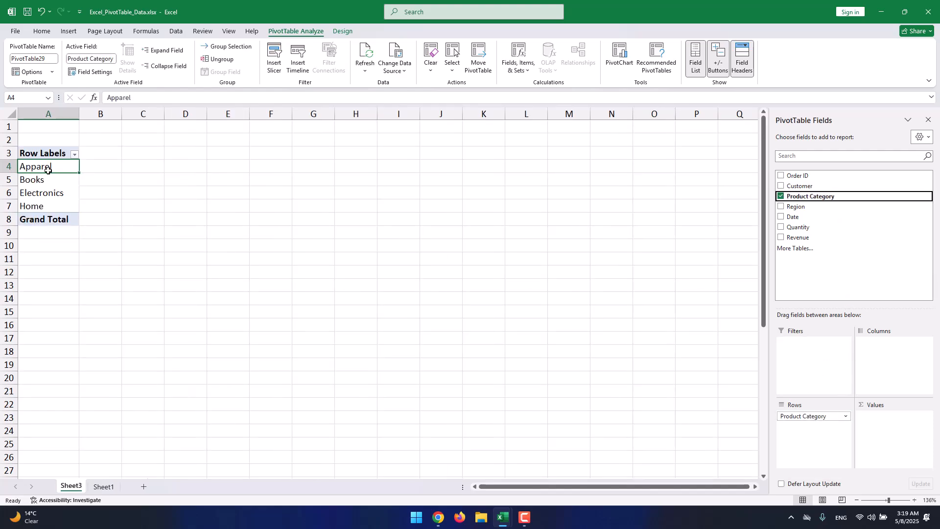
left_click(59, 195)
left_click(56, 205)
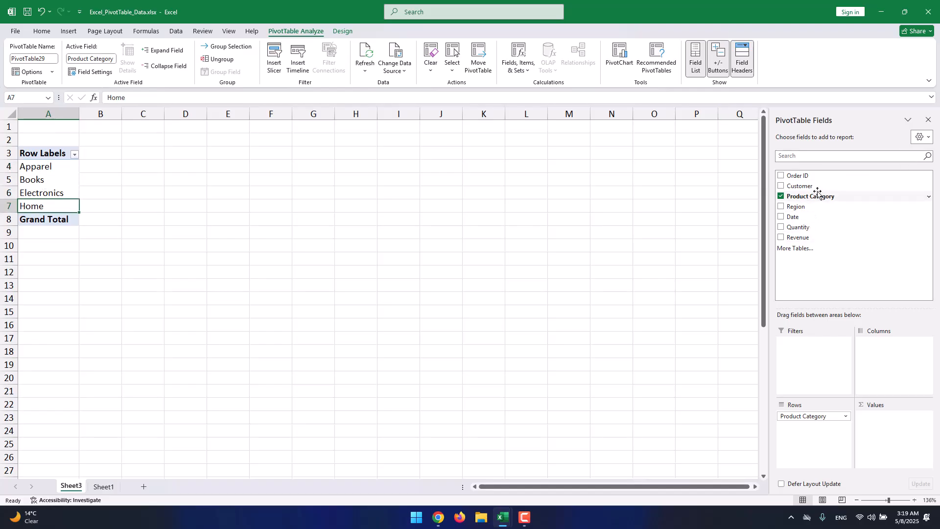
left_click_drag(818, 186, 834, 441)
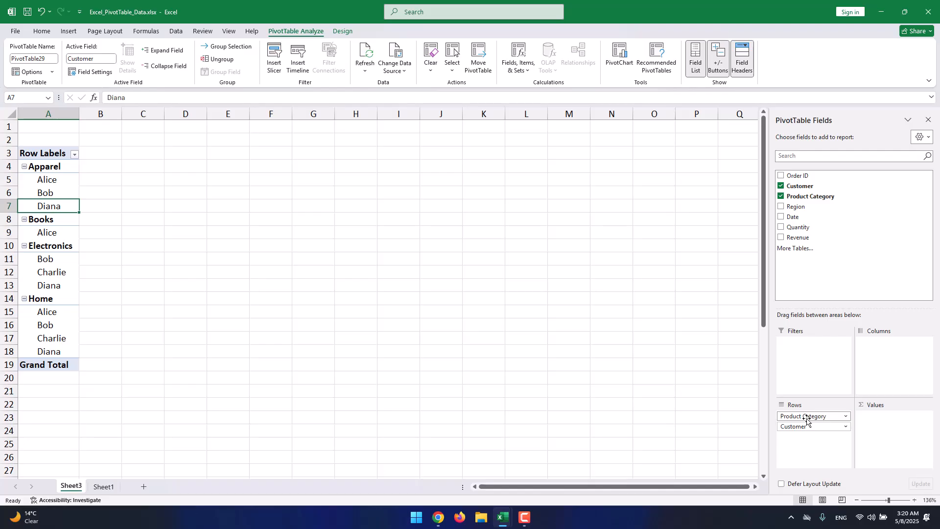
Examine the customers nested under the Apparel category in the PivotTable
left_click(24, 167)
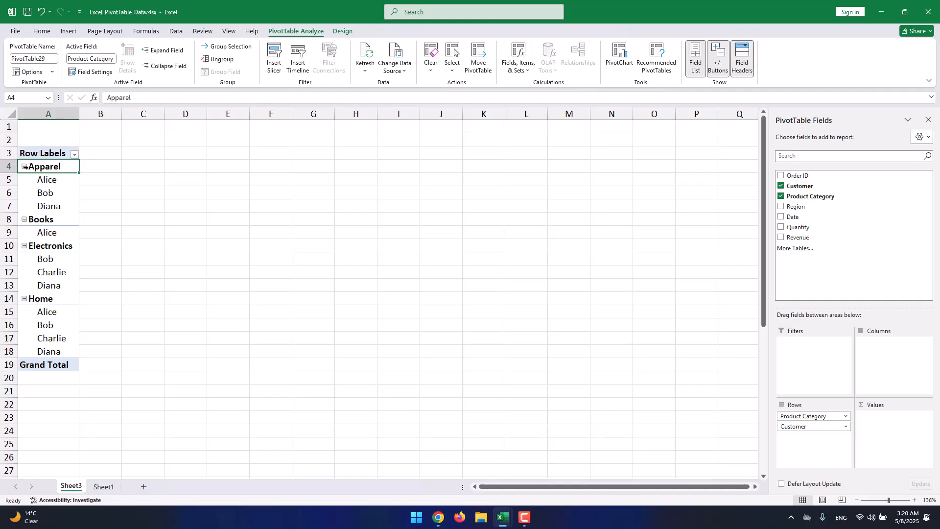
left_click(55, 191)
left_click(55, 196)
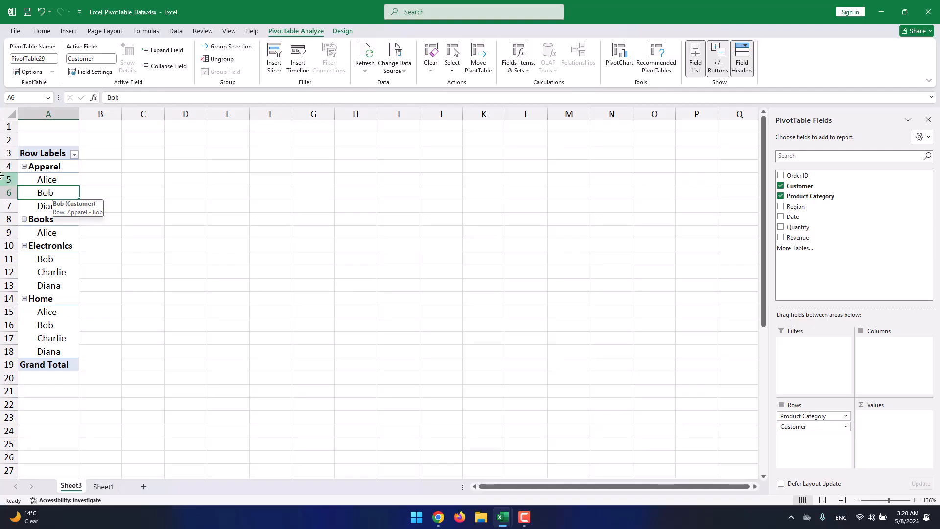
left_click(48, 179)
left_click(61, 198)
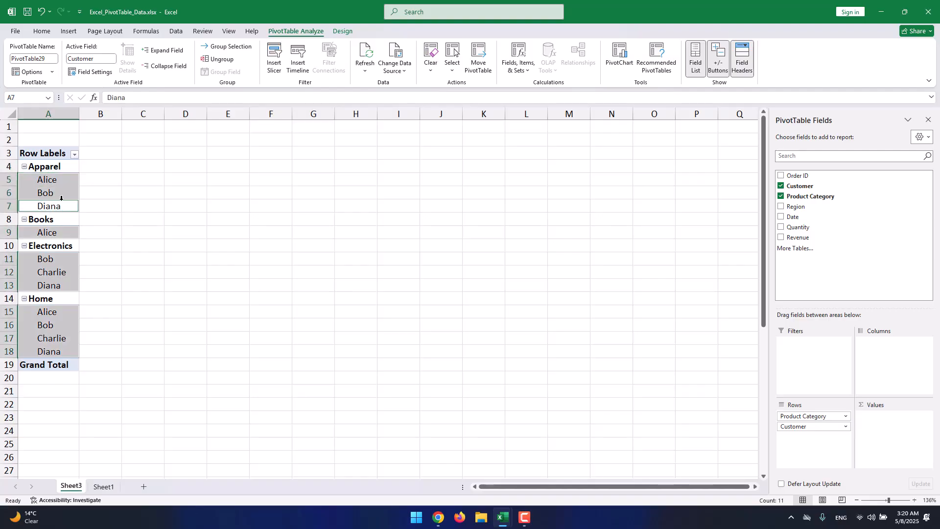
left_click(55, 167)
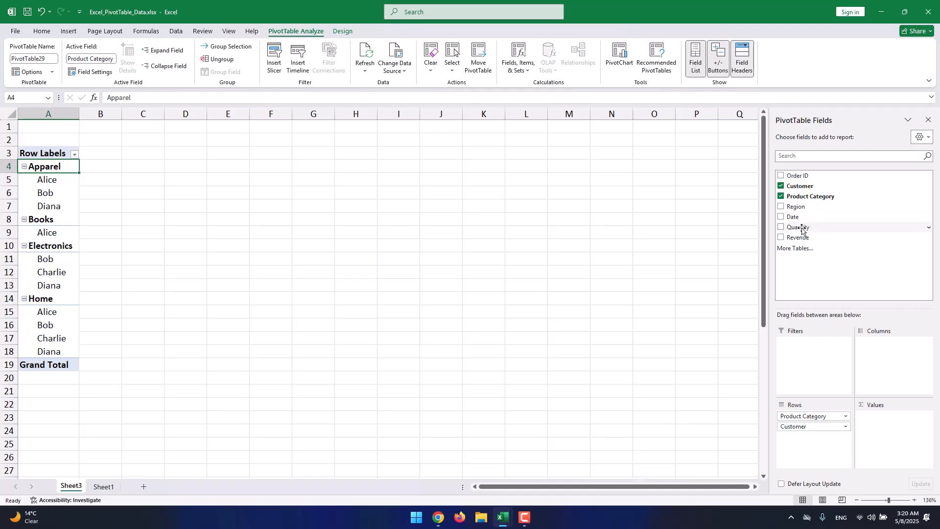
Add Quantity as a report filter and filter the PivotTable to a quantity of 2
left_click_drag(806, 227, 815, 342)
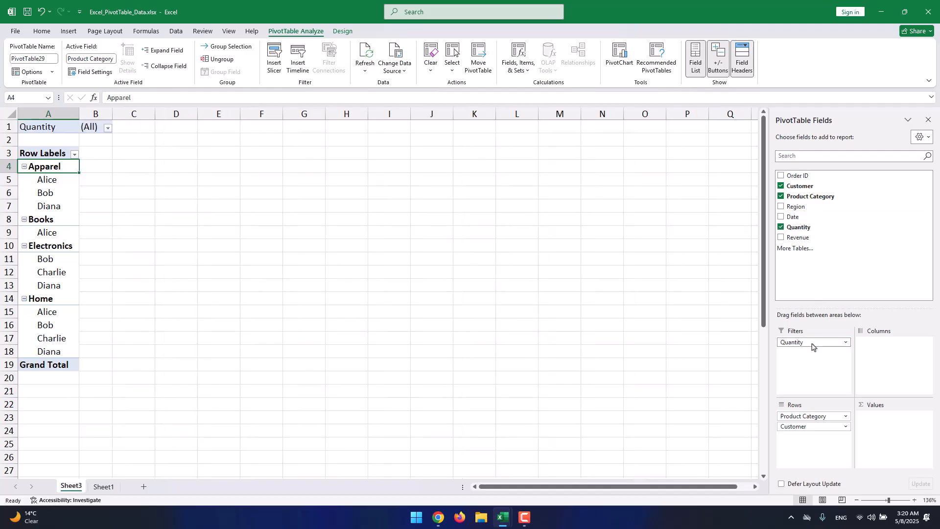
left_click(108, 128)
type("2")
key("BackSpace")
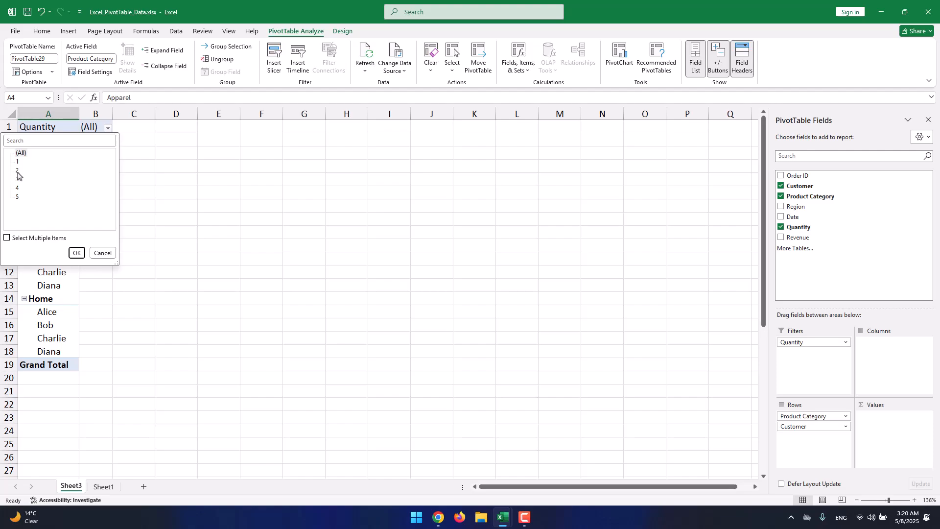
left_click(77, 252)
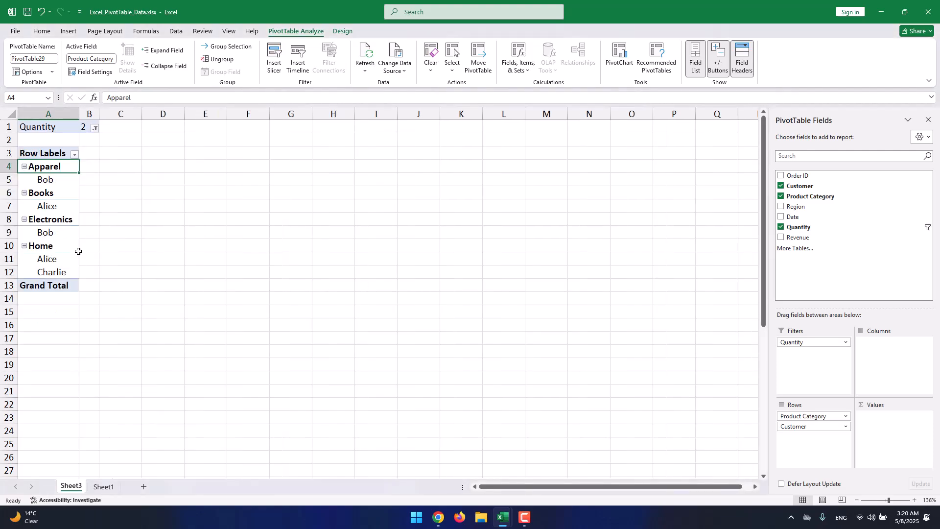
left_click_drag(45, 179, 46, 269)
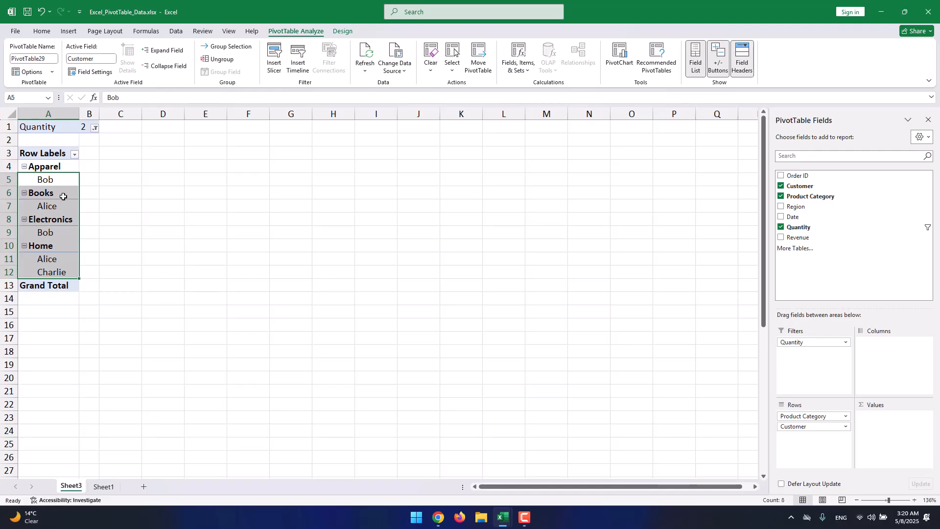
Remove the Quantity field from the PivotTable's filters
left_click(83, 128)
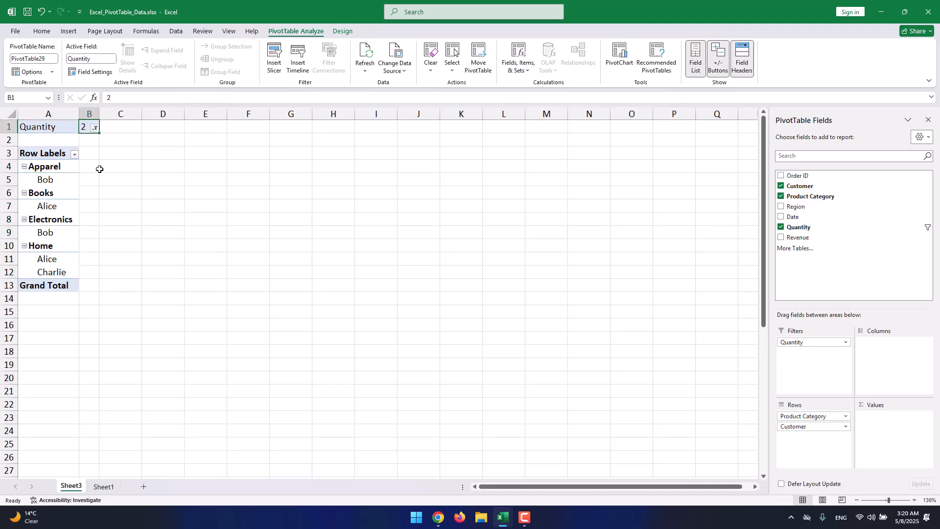
left_click(827, 343)
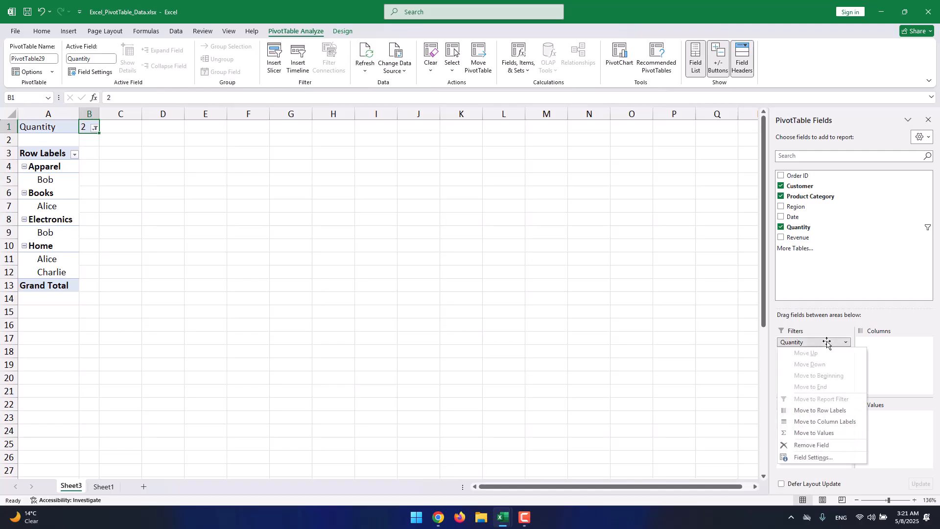
left_click(813, 445)
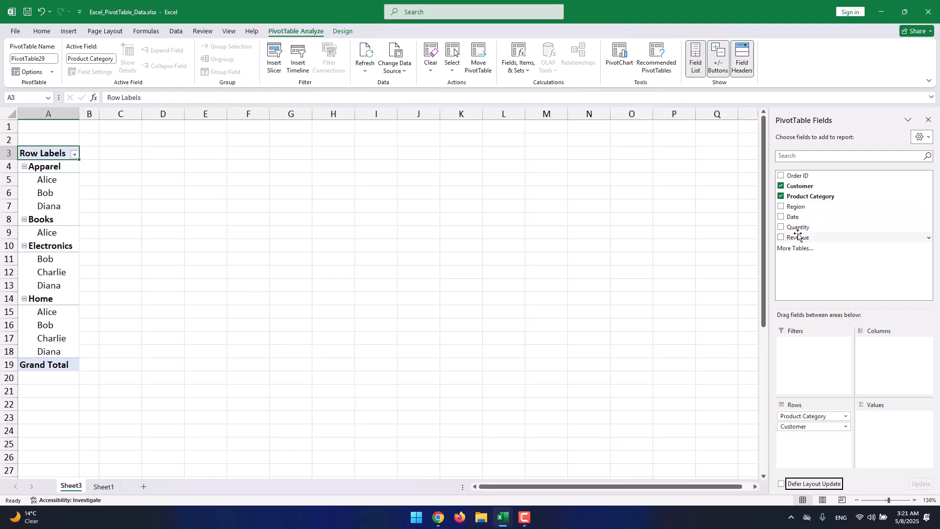
Add the Revenue field to the PivotTable's columns and check the resulting column headings
left_click_drag(798, 235, 823, 234)
left_click_drag(908, 348, 904, 358)
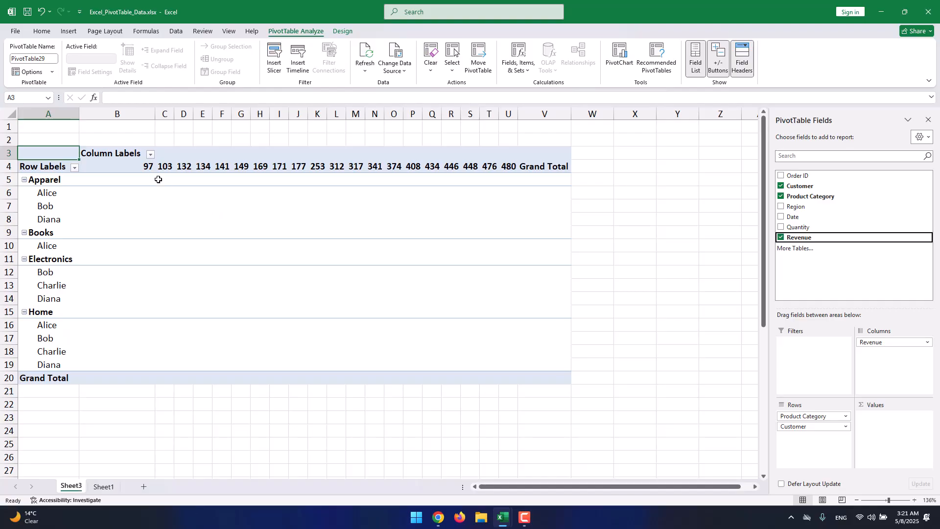
left_click(145, 167)
left_click(181, 167)
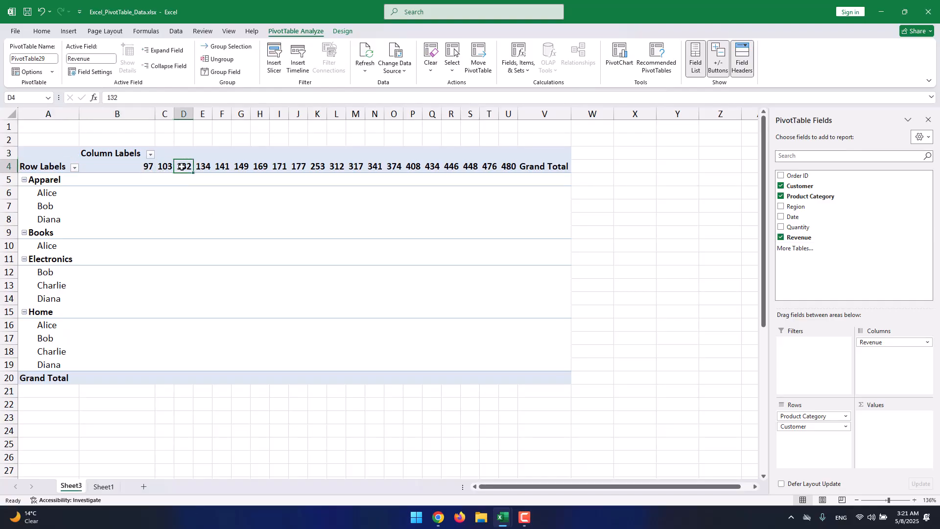
left_click(526, 167)
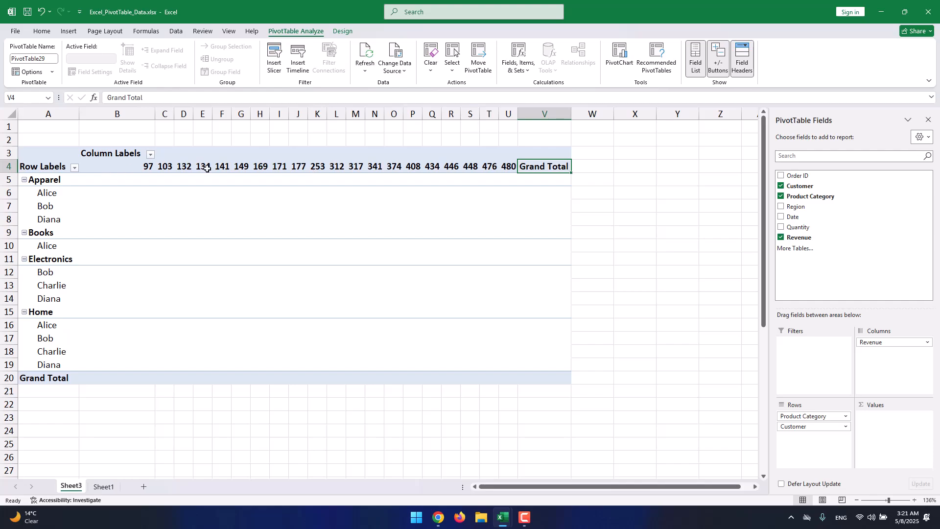
Remove Revenue from the PivotTable's columns and move Product Category there from the rows
left_click(780, 237)
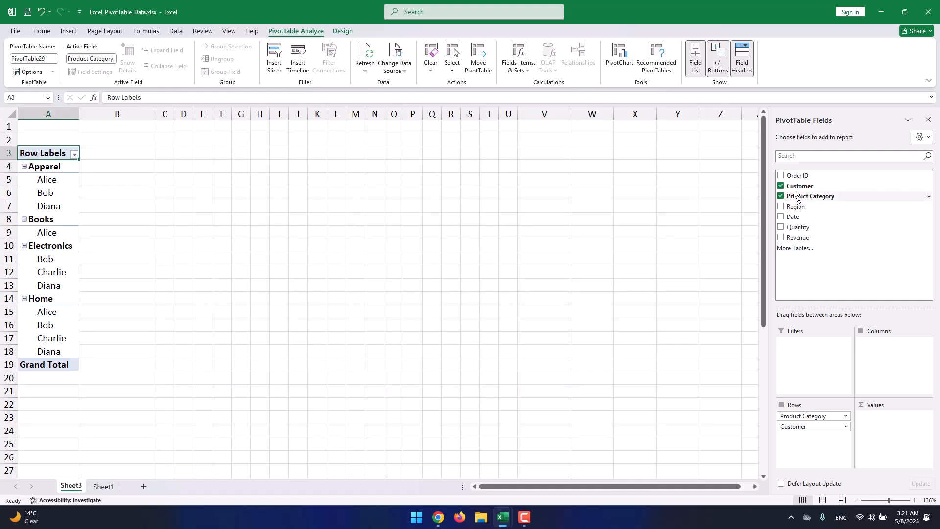
left_click_drag(800, 195, 888, 343)
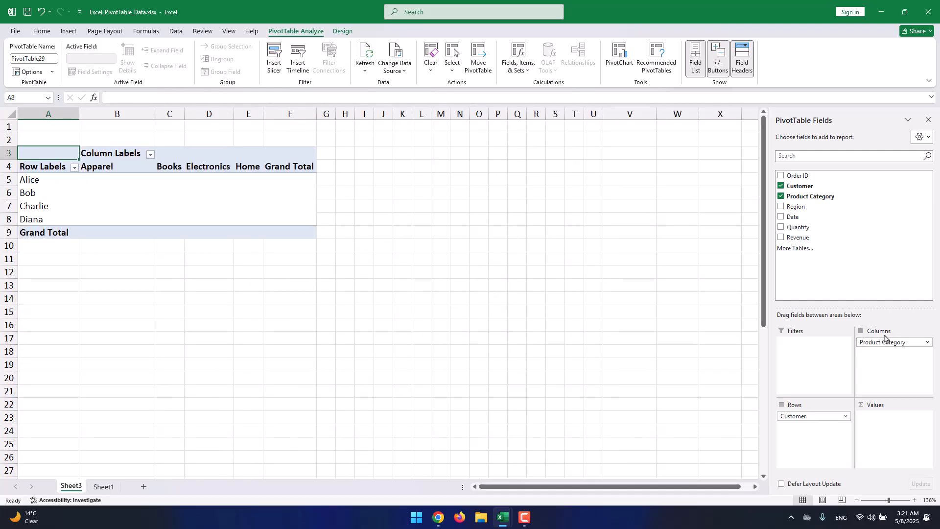
Examine the customer row labels, the category column headings and the value area of the PivotTable
left_click(45, 180)
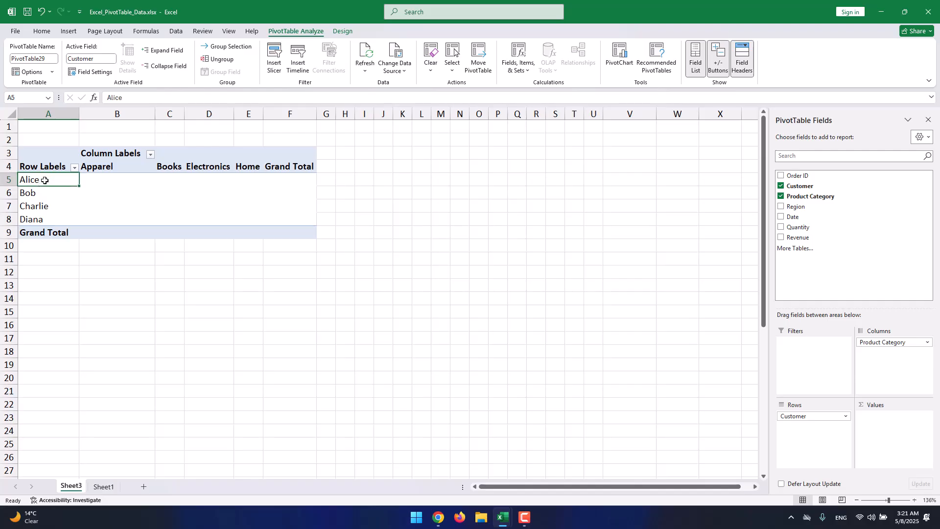
left_click(35, 193)
left_click(35, 205)
left_click(38, 219)
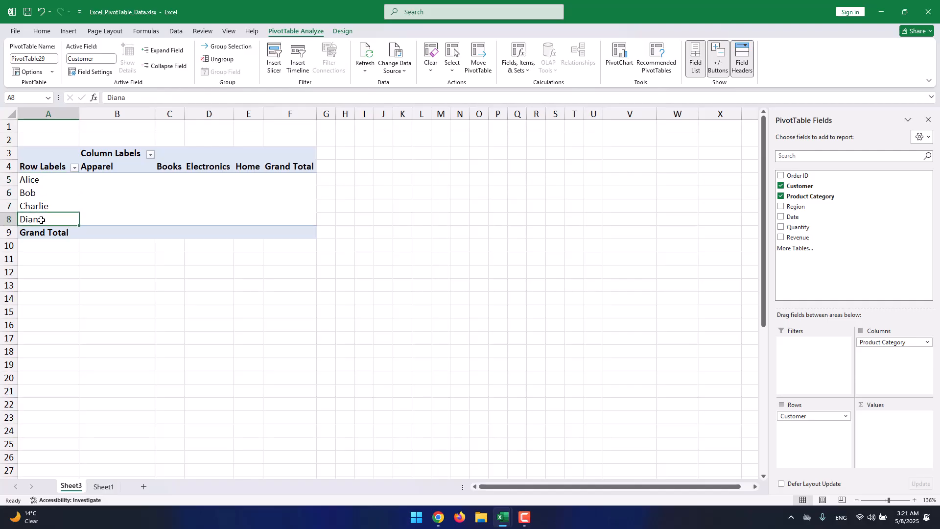
left_click(165, 168)
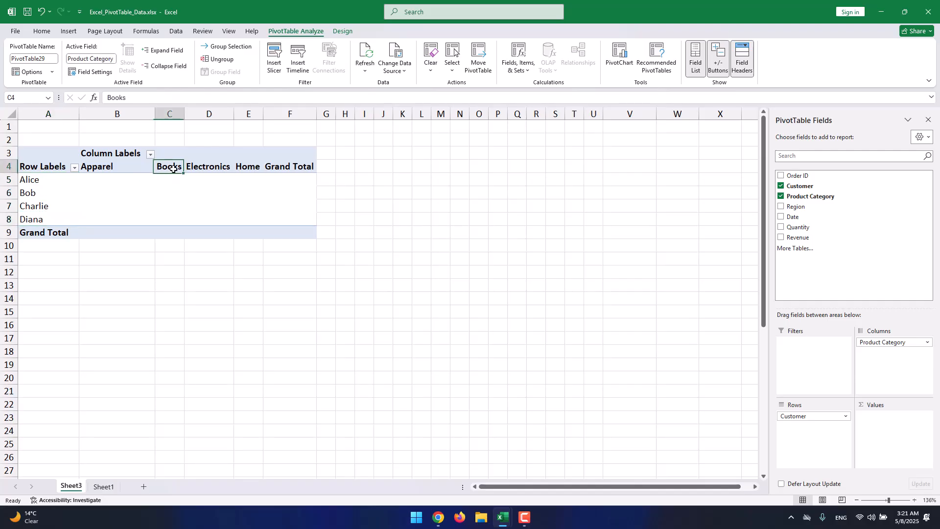
left_click(200, 168)
left_click_drag(119, 179, 300, 212)
left_click(300, 211)
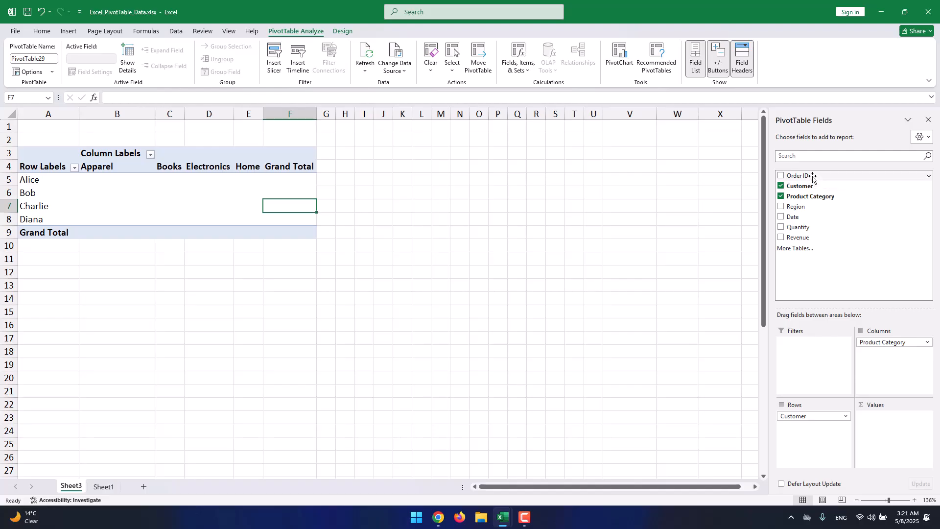
Add Order ID to the PivotTable's values and check the sums per customer and category
left_click_drag(813, 178, 889, 424)
left_click(176, 197)
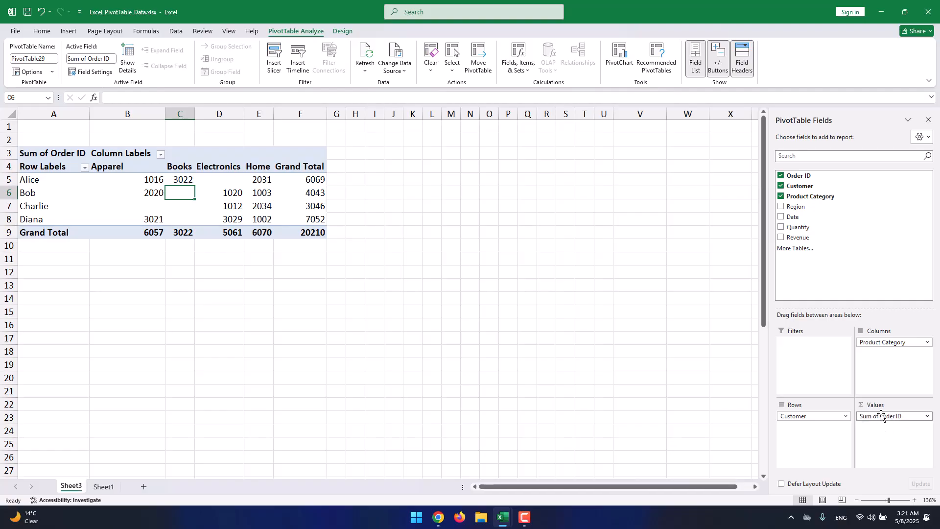
left_click(153, 194)
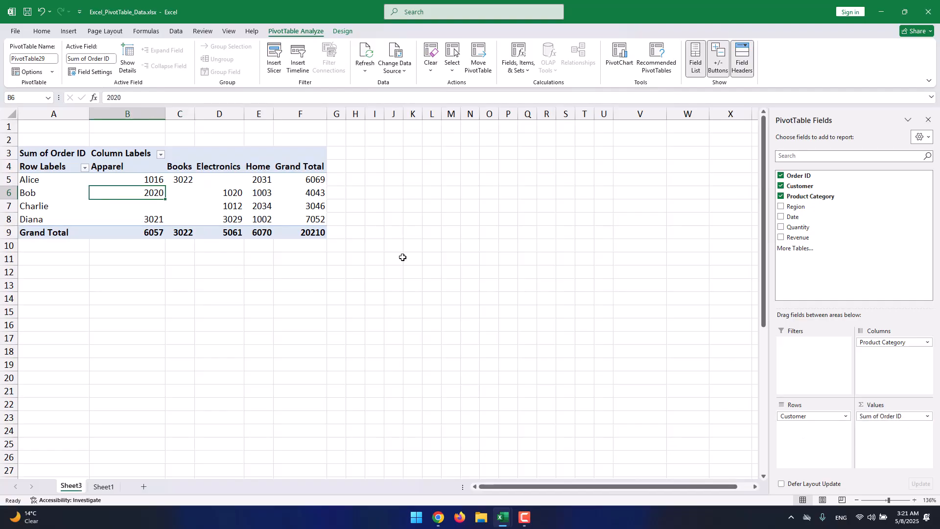
left_click(48, 182)
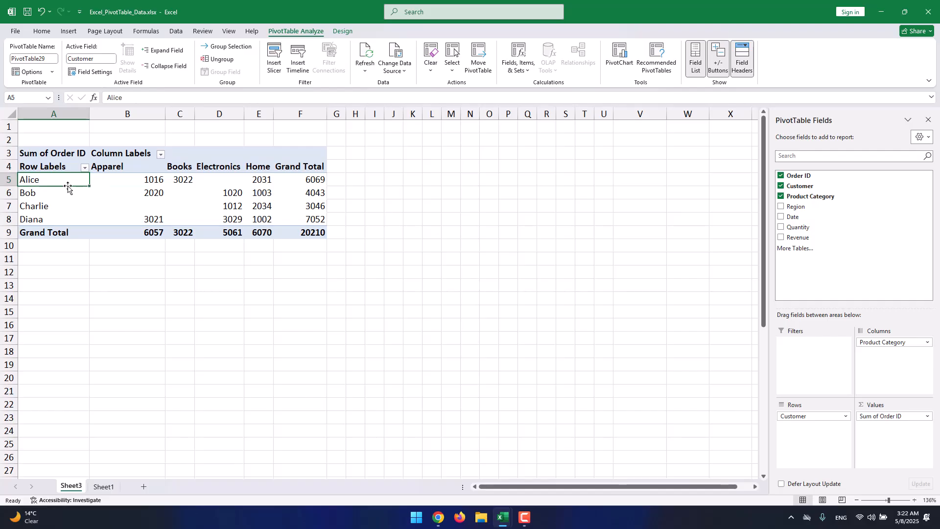
left_click(118, 167)
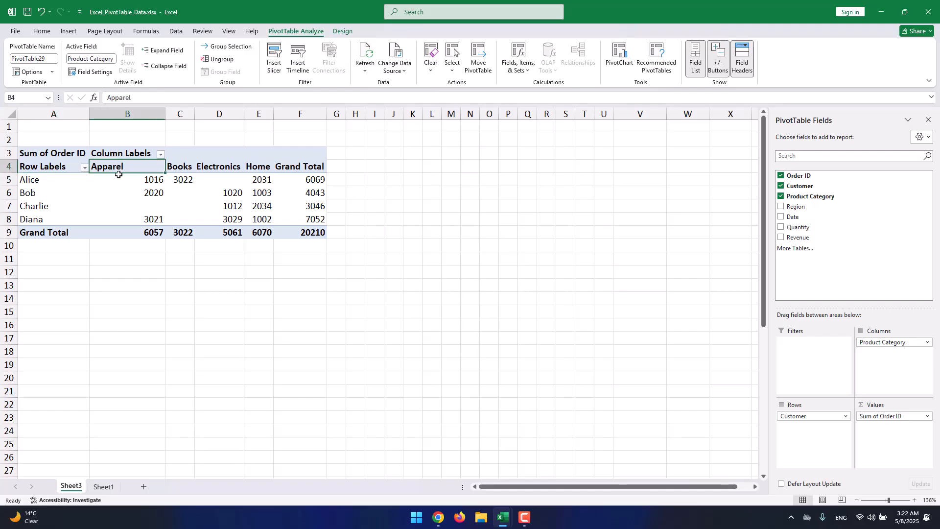
Replace Order ID with Revenue as the summed field in the PivotTable's values
left_click_drag(862, 417, 820, 270)
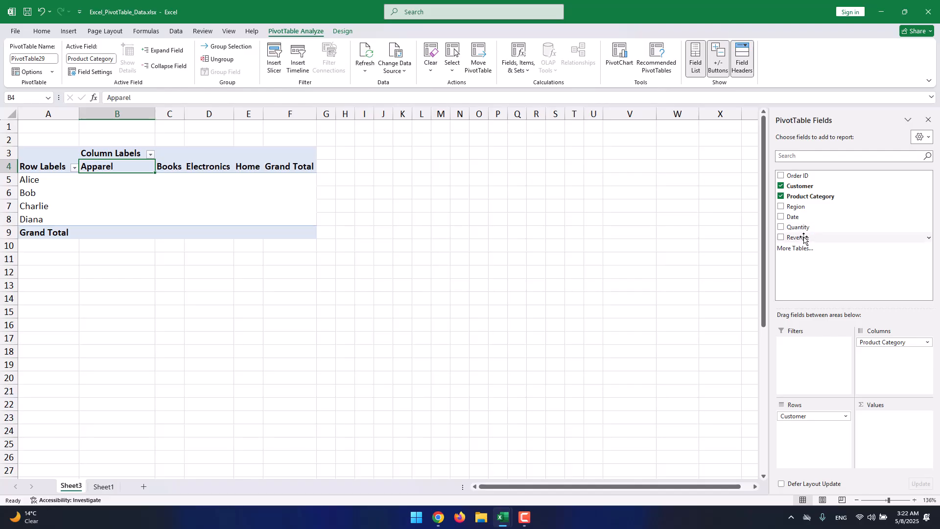
left_click_drag(803, 237, 877, 417)
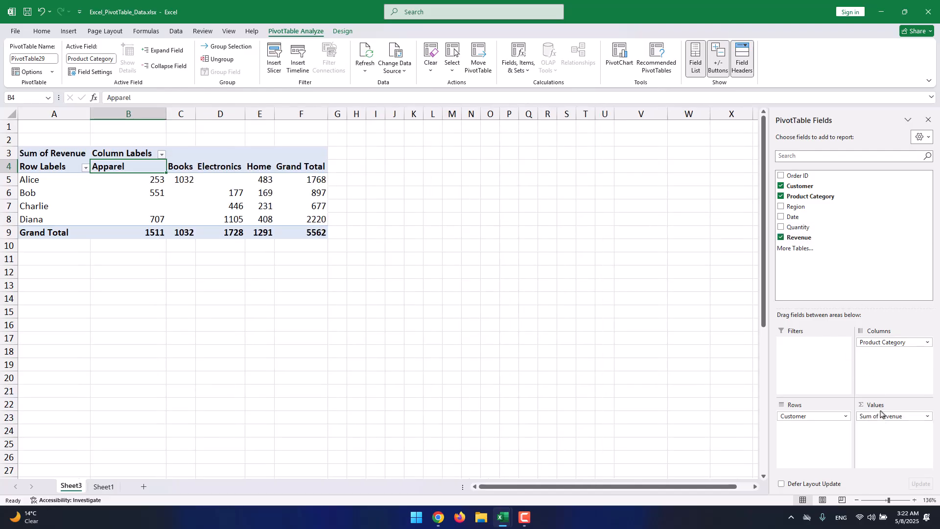
left_click(885, 416)
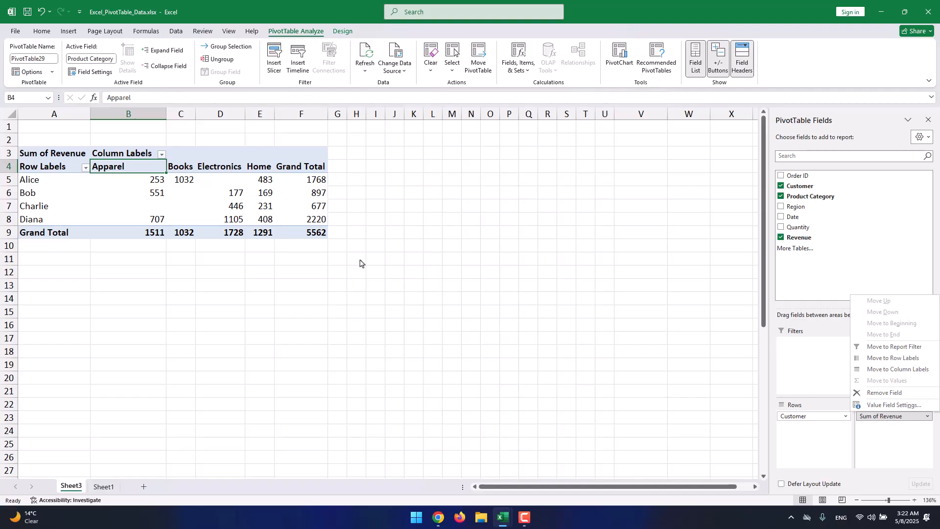
left_click(319, 245)
left_click(257, 191)
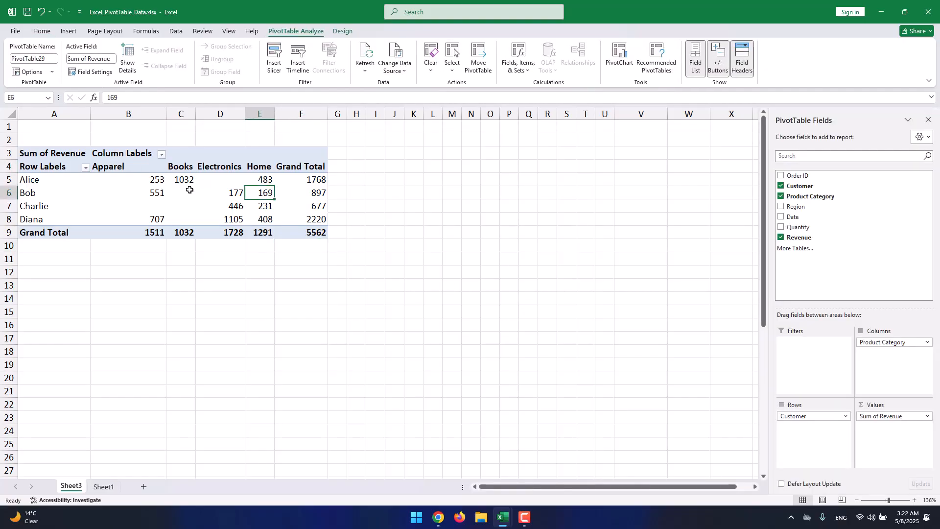
Compare the source orders on Sheet1 with the revenue per customer and category in the Sheet3 PivotTable
left_click(107, 486)
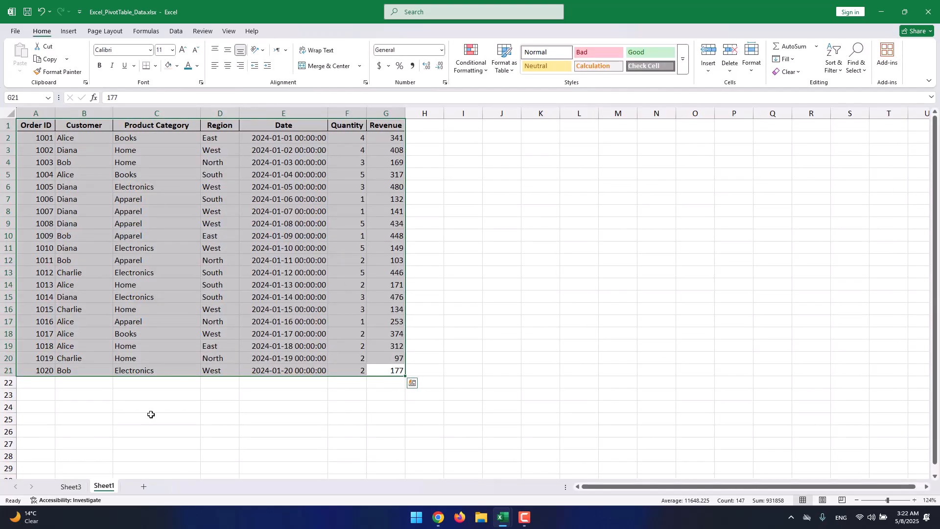
left_click(77, 488)
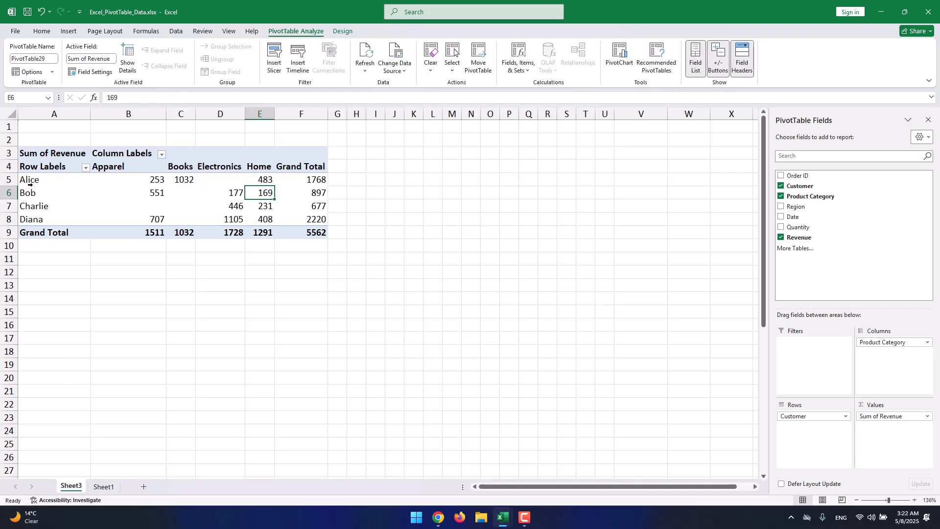
left_click(109, 168)
left_click(201, 166)
left_click(269, 159)
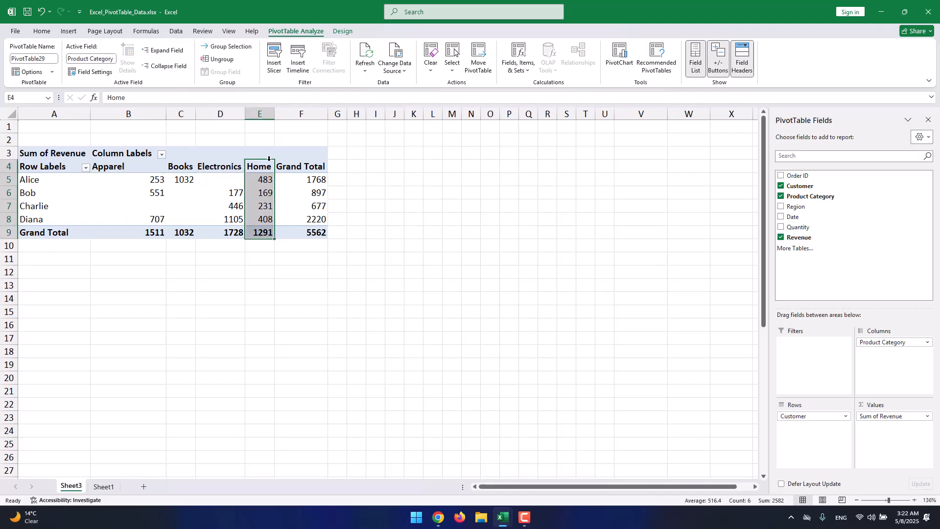
left_click(232, 191)
left_click(28, 180)
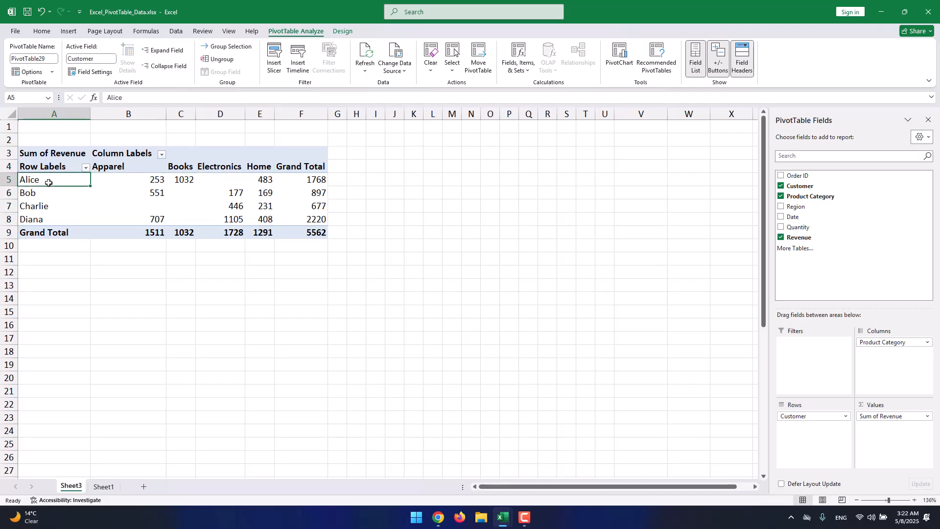
left_click(125, 181)
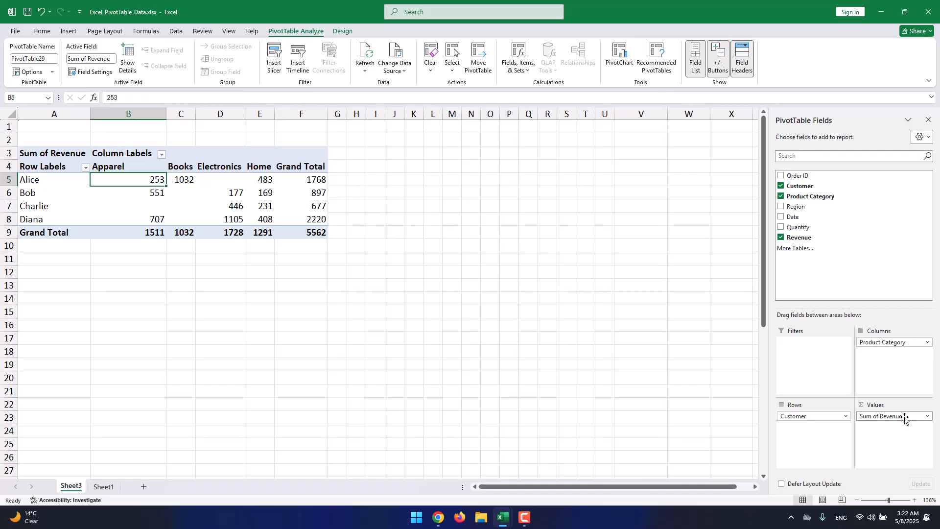
Replace Revenue with a single Sum of Quantity in the PivotTable's values and check the first customer's figures
mouse_move(904, 419)
left_mouse_down()
mouse_move(824, 220)
mouse_move(781, 229)
mouse_move(879, 368)
mouse_move(894, 425)
left_mouse_up()
left_click(780, 229)
left_click(894, 425)
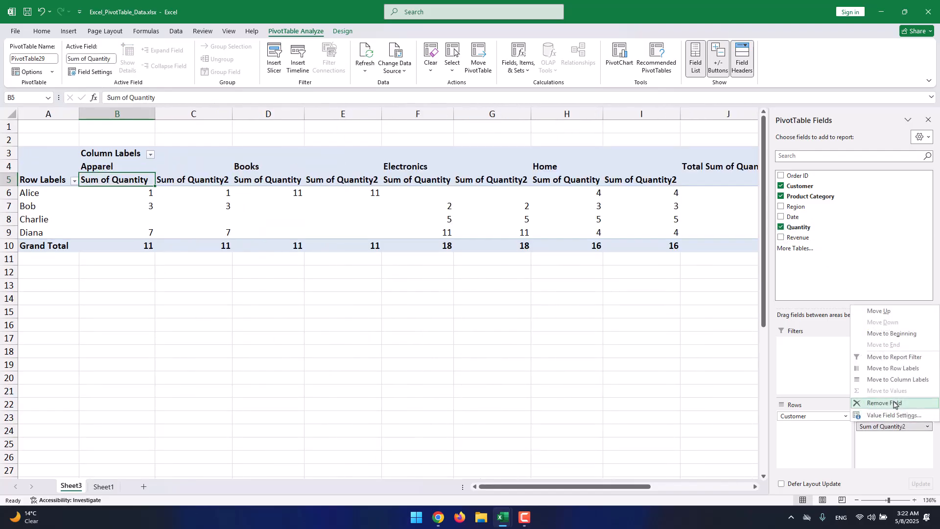
left_click(895, 400)
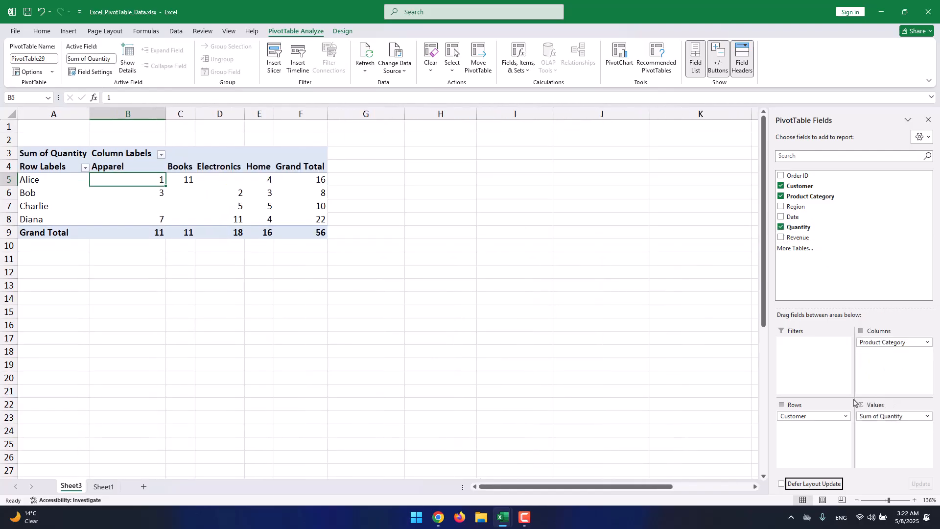
left_click(57, 185)
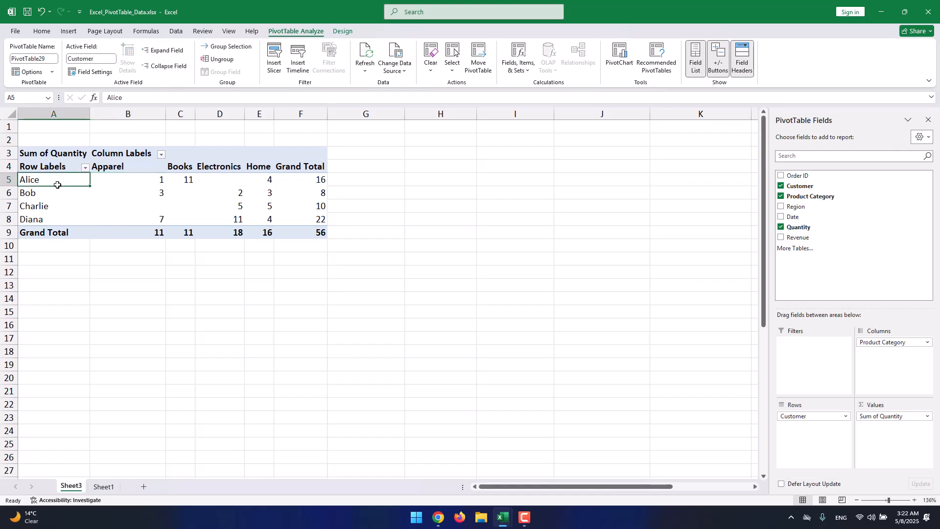
left_click(107, 181)
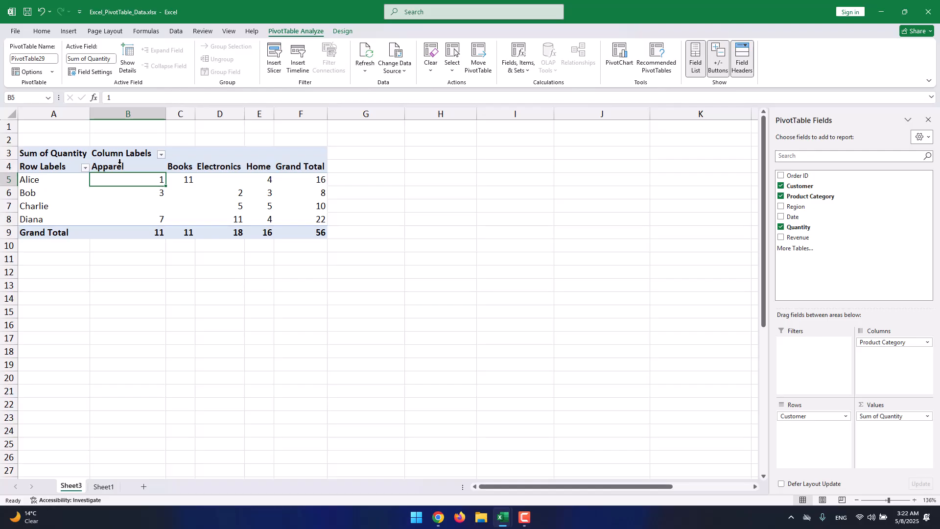
left_click(177, 182)
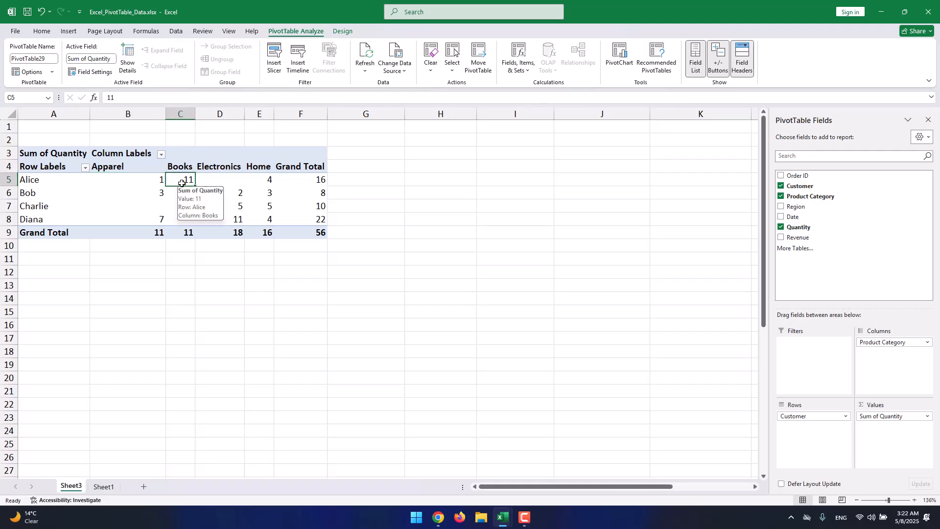